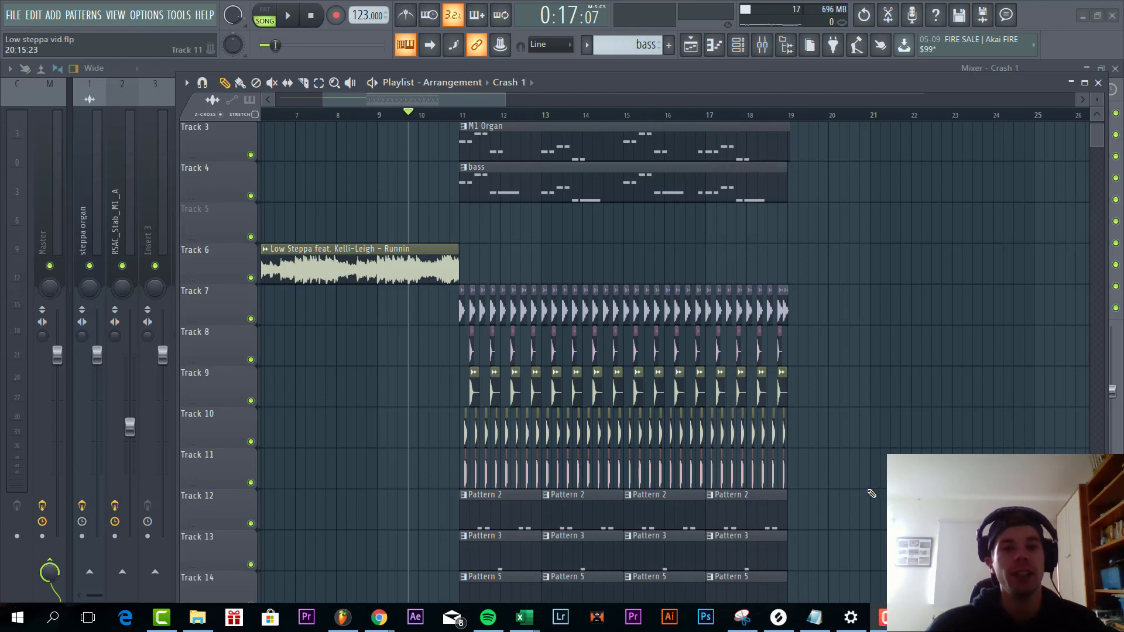
- Mute the M1 Organ, bass and track 6 vocal tracks, along with the drum tracks below the kick, to isolate the kick
{"action": "scroll", "coordinate": [568, 245], "scroll_direction": "up", "scroll_amount": 2}
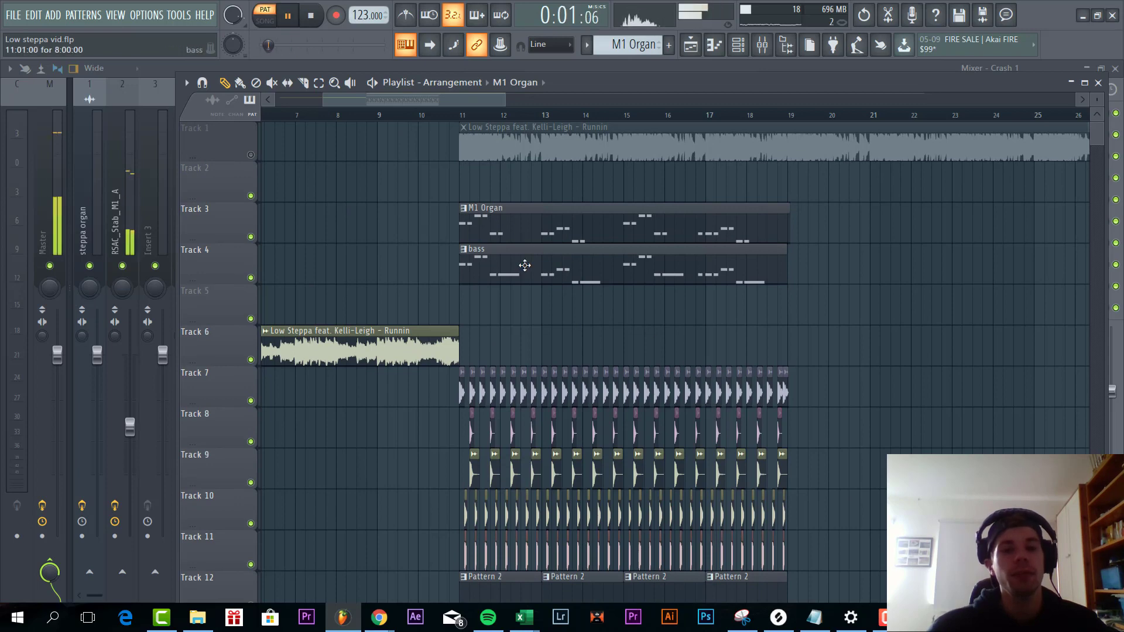
{"action": "scroll", "coordinate": [545, 290], "scroll_direction": "down", "scroll_amount": 3}
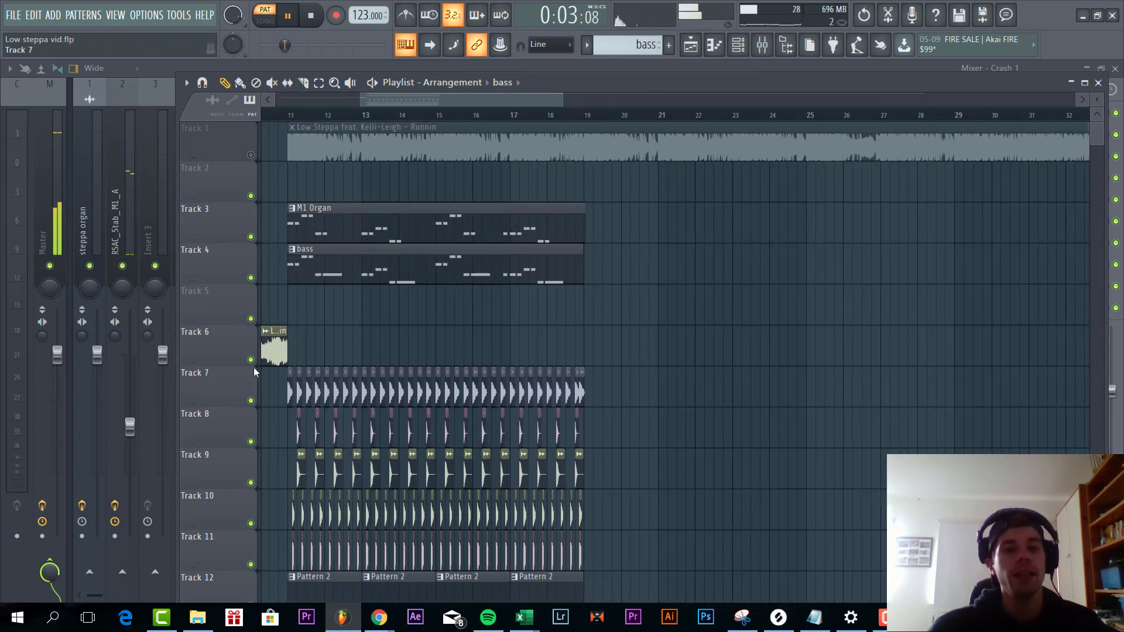
{"action": "left_click_drag", "start_coordinate": [254, 367], "coordinate": [251, 234]}
{"action": "scroll", "coordinate": [281, 126], "scroll_direction": "down", "scroll_amount": 3}
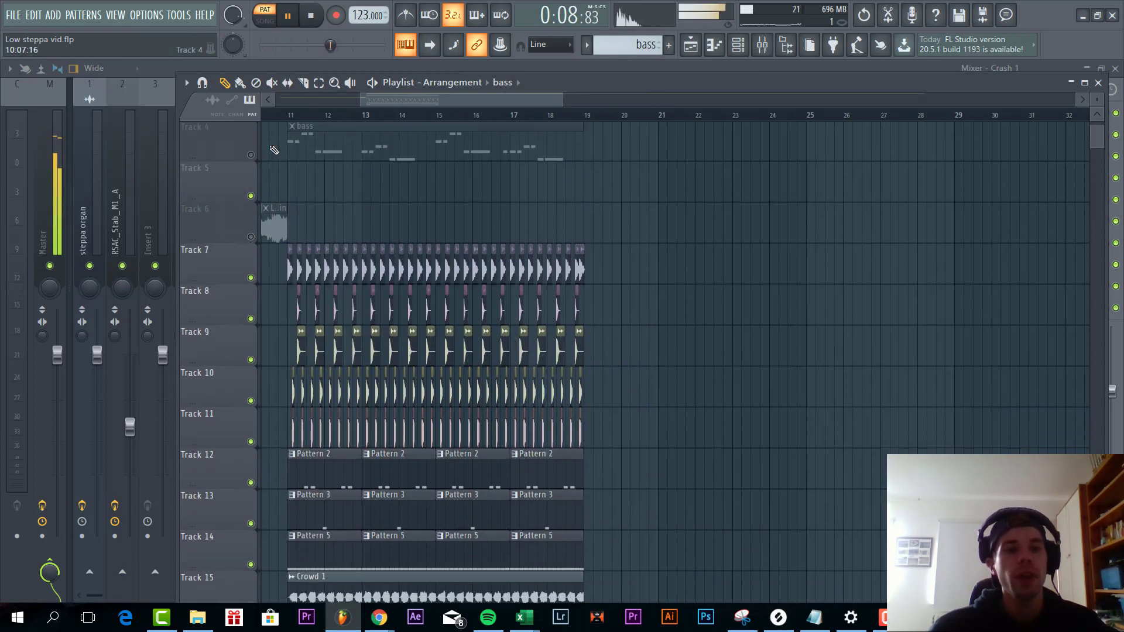
{"action": "scroll", "coordinate": [277, 117], "scroll_direction": "down", "scroll_amount": 2}
{"action": "scroll", "coordinate": [278, 117], "scroll_direction": "up", "scroll_amount": 4}
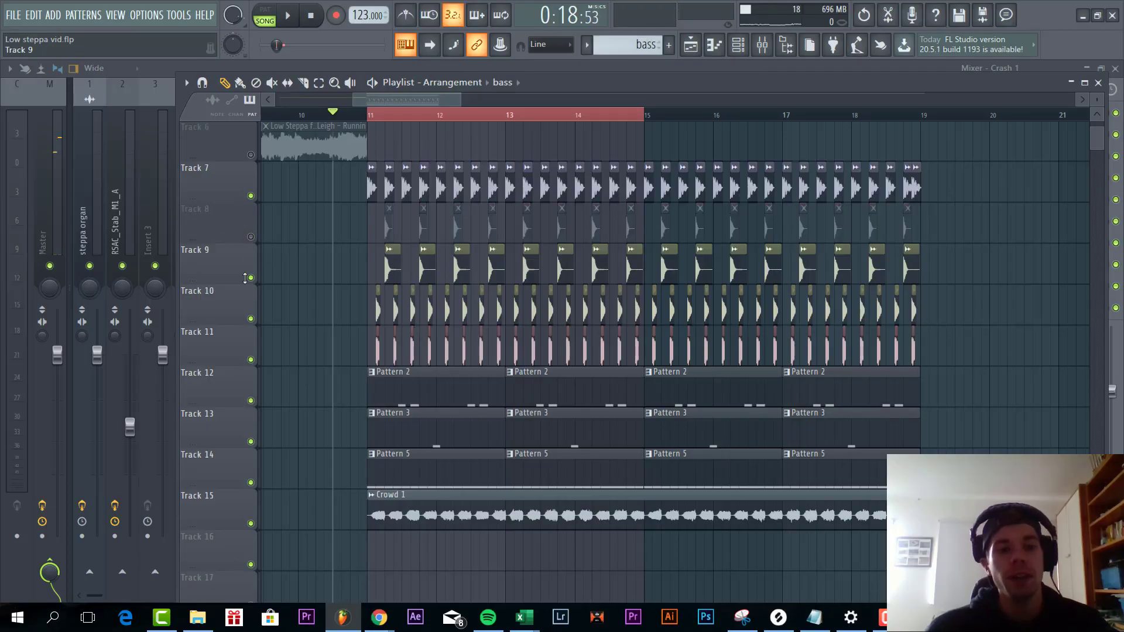
{"action": "left_click", "coordinate": [251, 278]}
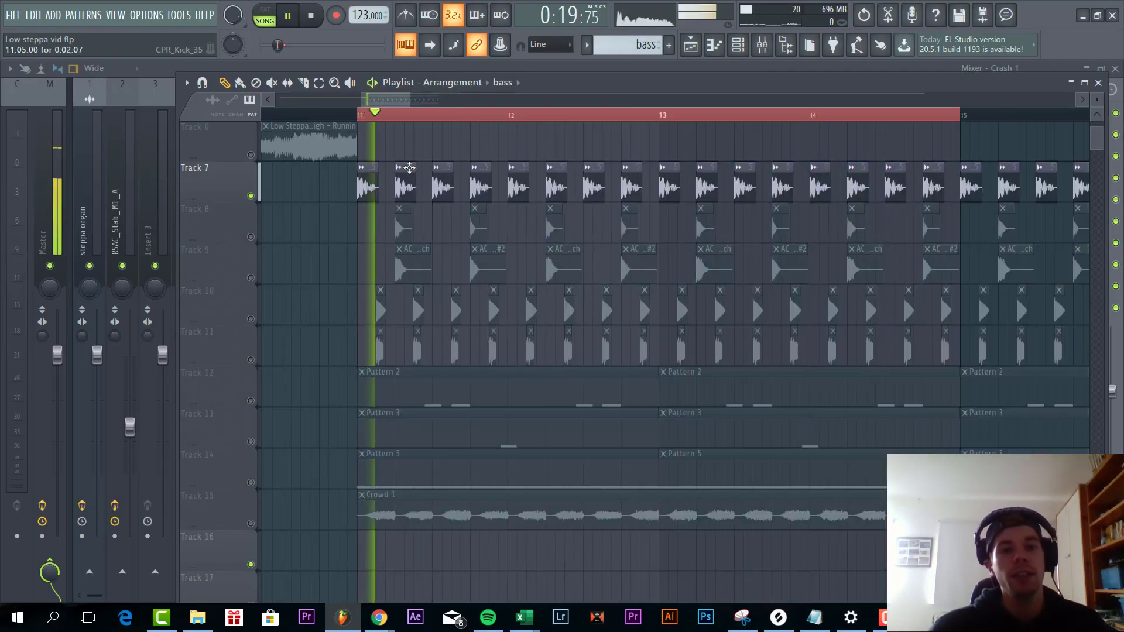
- Open the CPR_Kick_35 sample settings and inspect the FabFilter Pro-Q 2 curve on its mixer track
{"action": "double_click", "coordinate": [410, 179]}
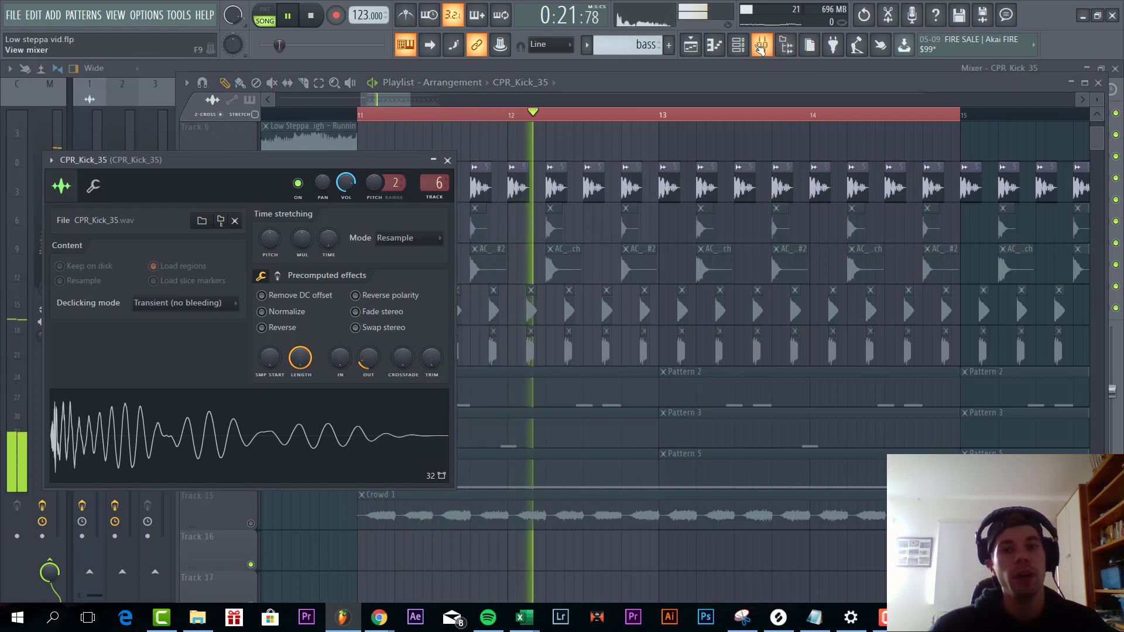
{"action": "left_click", "coordinate": [760, 47]}
{"action": "left_click", "coordinate": [1016, 112]}
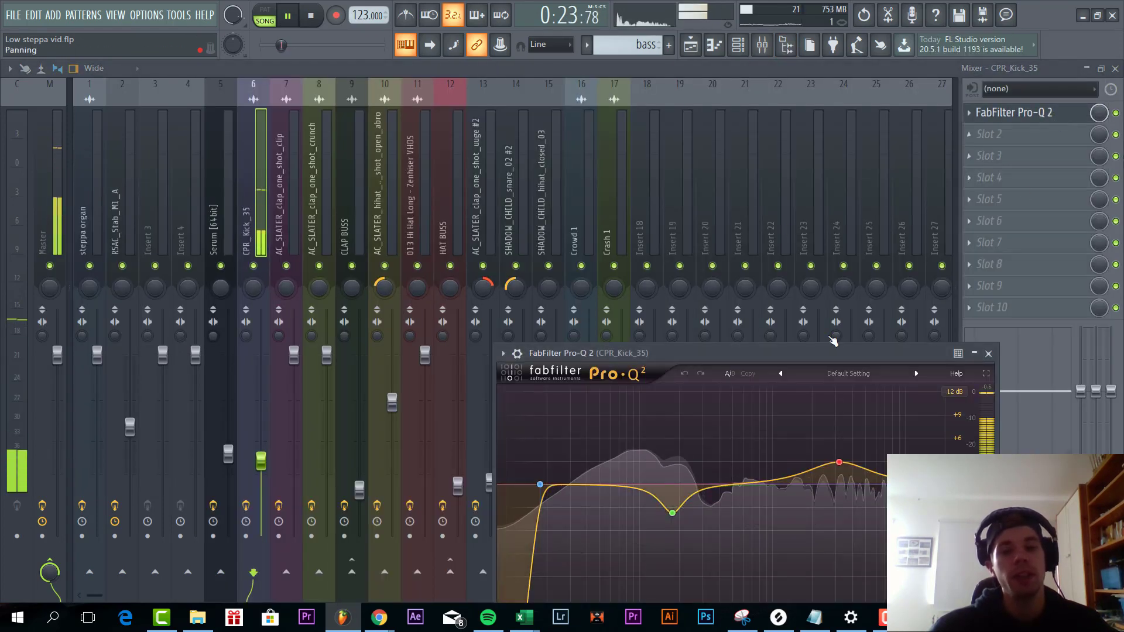
{"action": "left_click_drag", "start_coordinate": [803, 357], "coordinate": [741, 169]}
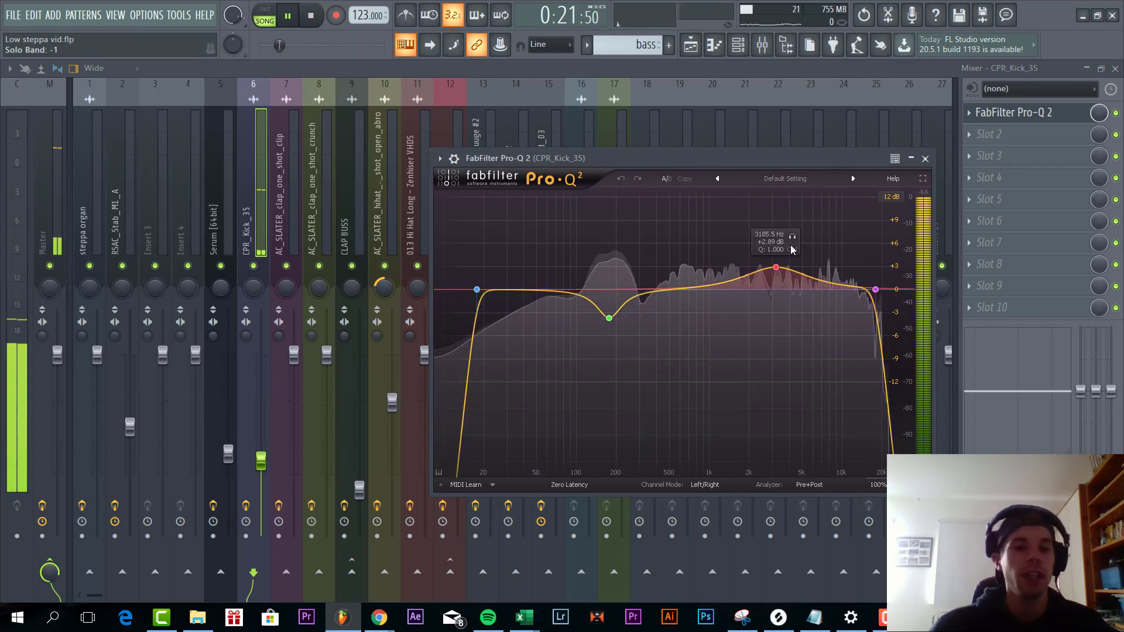
- Return to the playlist, unmute the clap tracks 8 and 9, and replay the loop from bar 11
{"action": "left_click", "coordinate": [691, 45]}
{"action": "left_click", "coordinate": [250, 237]}
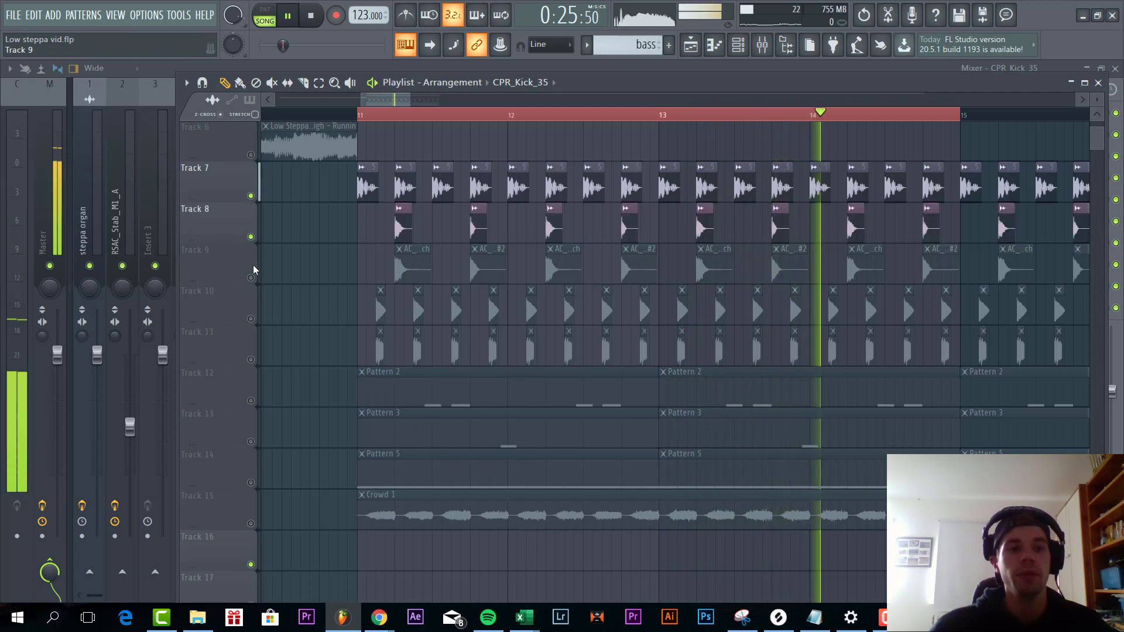
{"action": "left_click", "coordinate": [251, 277]}
{"action": "scroll", "coordinate": [265, 155], "scroll_direction": "up", "scroll_amount": 3}
{"action": "left_click", "coordinate": [298, 121]}
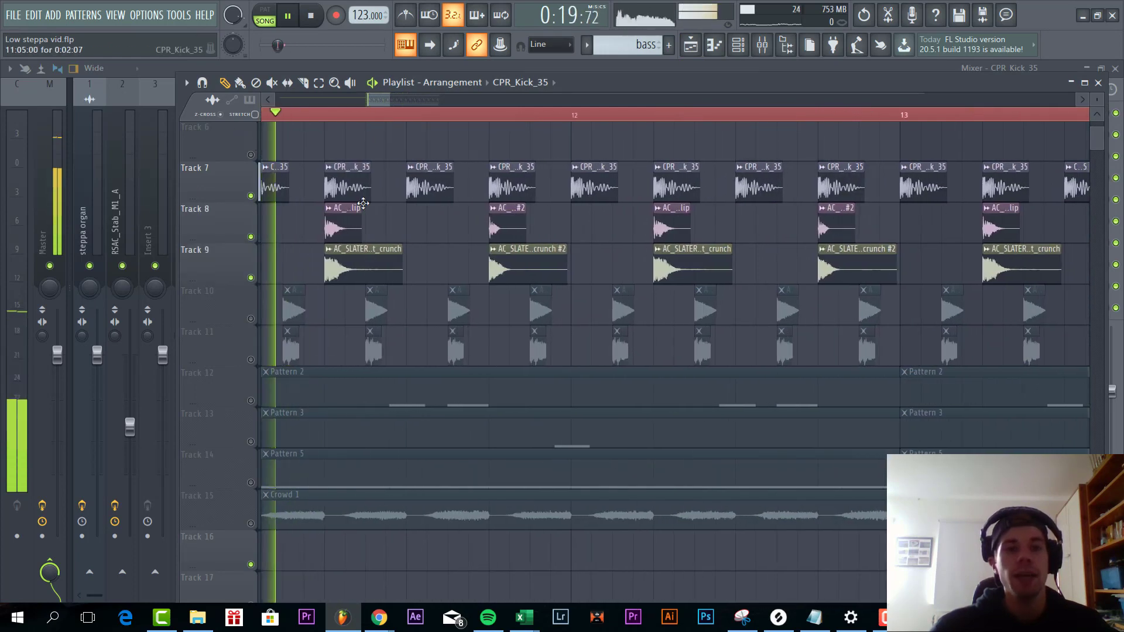
{"action": "scroll", "coordinate": [298, 121], "scroll_direction": "up", "scroll_amount": 2}
{"action": "scroll", "coordinate": [308, 116], "scroll_direction": "up", "scroll_amount": 2}
{"action": "key", "text": "space"}
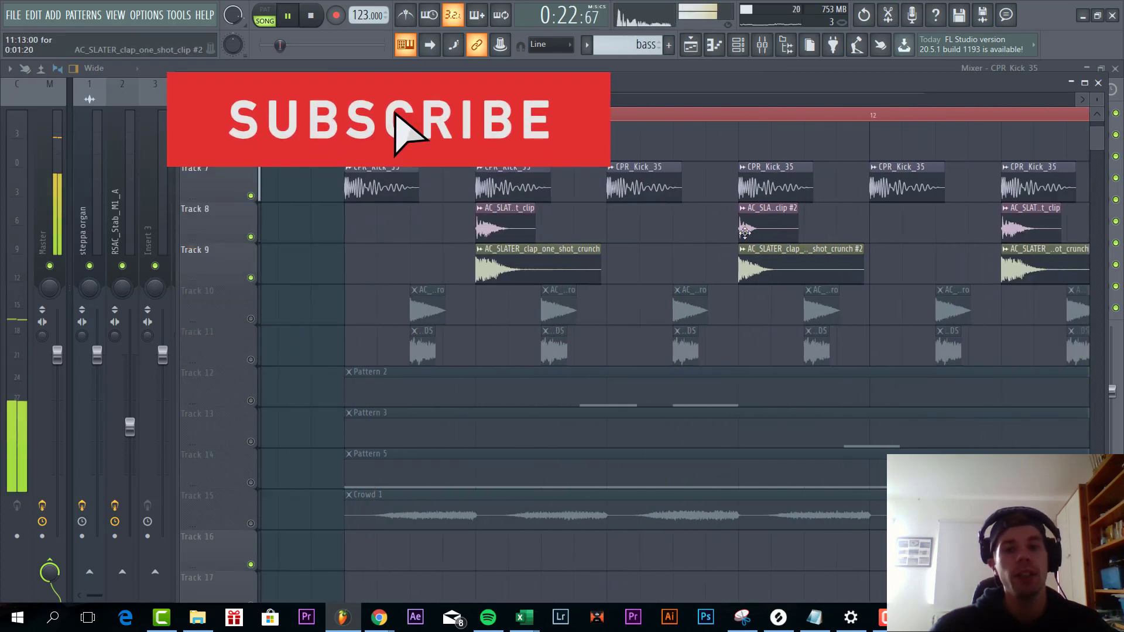
- Unmute the hi-hat tracks 10 and 11 and examine their offbeat placement against the kick
{"action": "scroll", "coordinate": [452, 310], "scroll_direction": "down", "scroll_amount": 2}
{"action": "scroll", "coordinate": [452, 309], "scroll_direction": "down", "scroll_amount": 3}
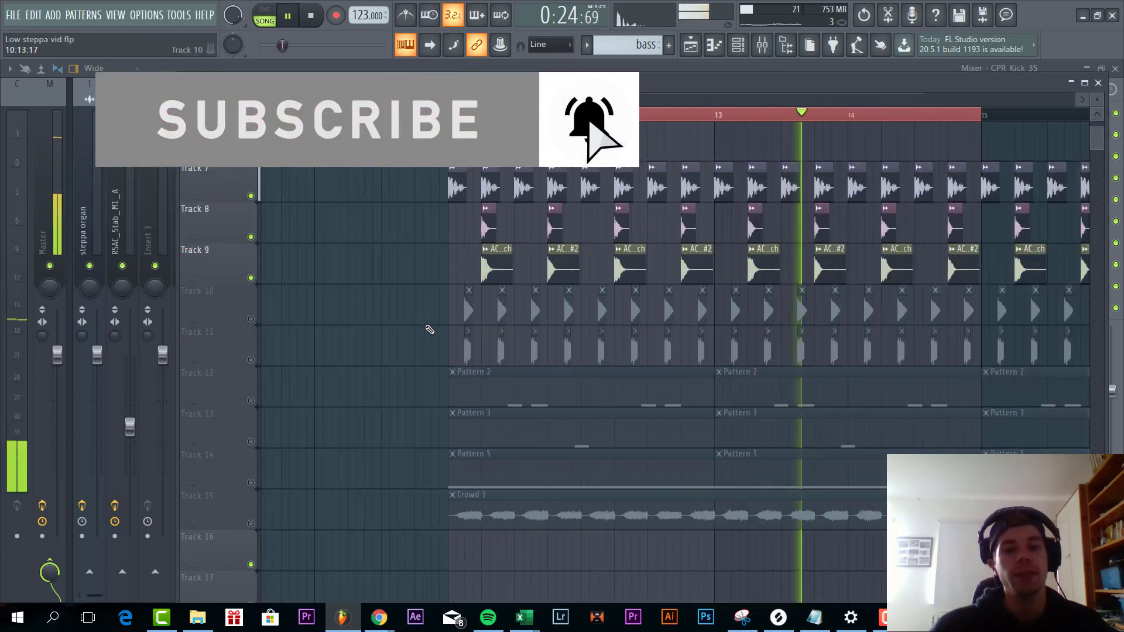
{"action": "left_click", "coordinate": [250, 319]}
{"action": "left_click", "coordinate": [250, 360]}
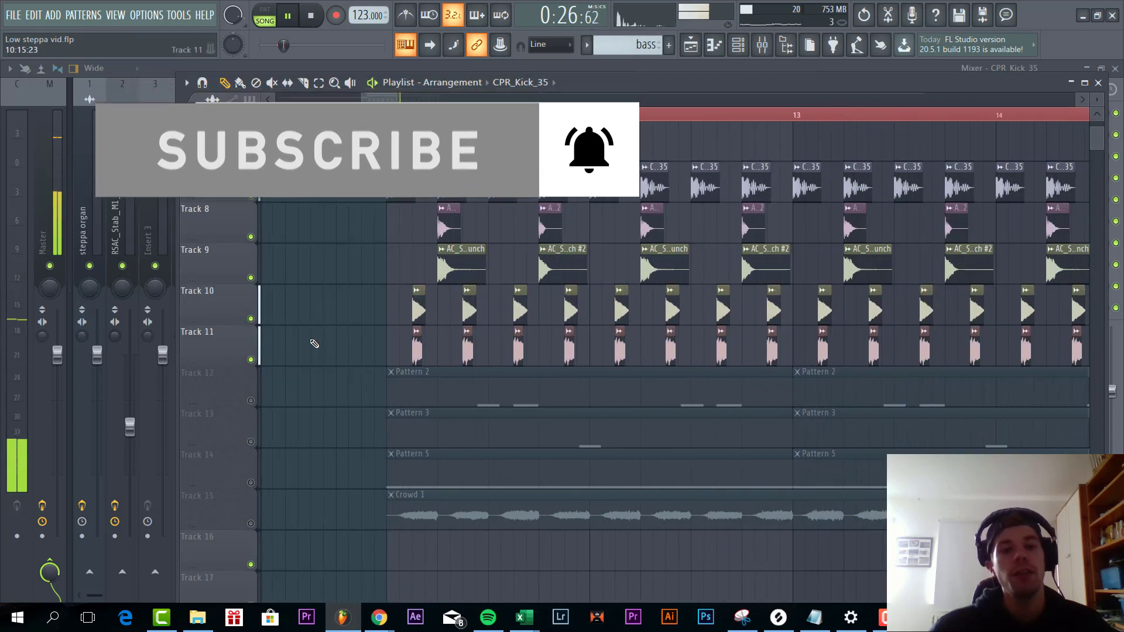
{"action": "scroll", "coordinate": [313, 343], "scroll_direction": "up", "scroll_amount": 3}
{"action": "scroll", "coordinate": [452, 317], "scroll_direction": "down", "scroll_amount": 5}
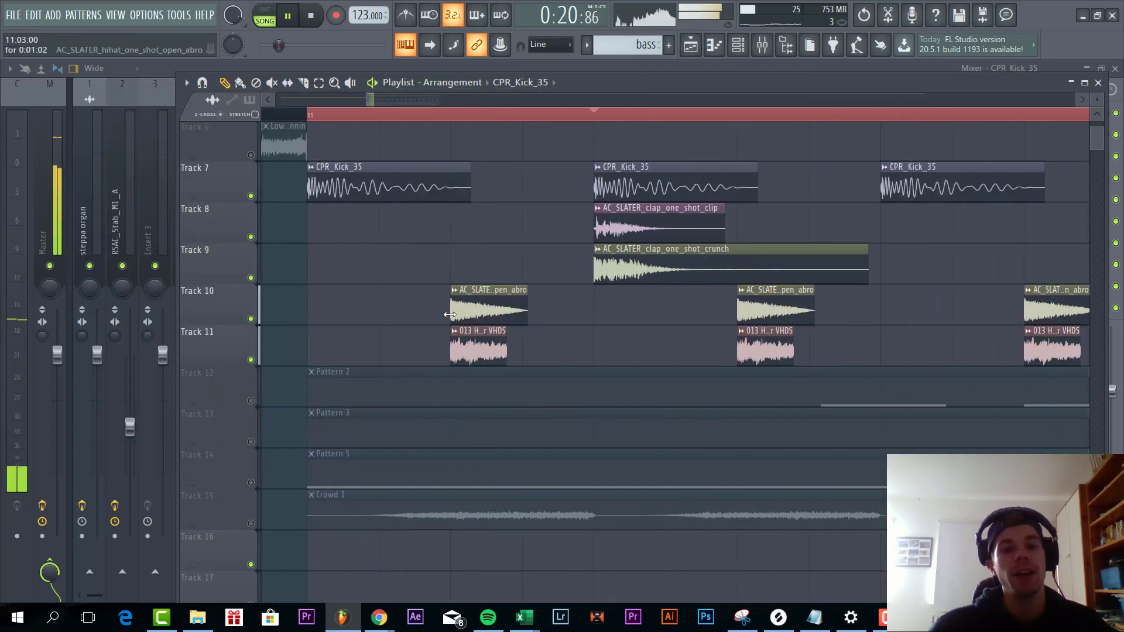
{"action": "scroll", "coordinate": [679, 375], "scroll_direction": "up", "scroll_amount": 3}
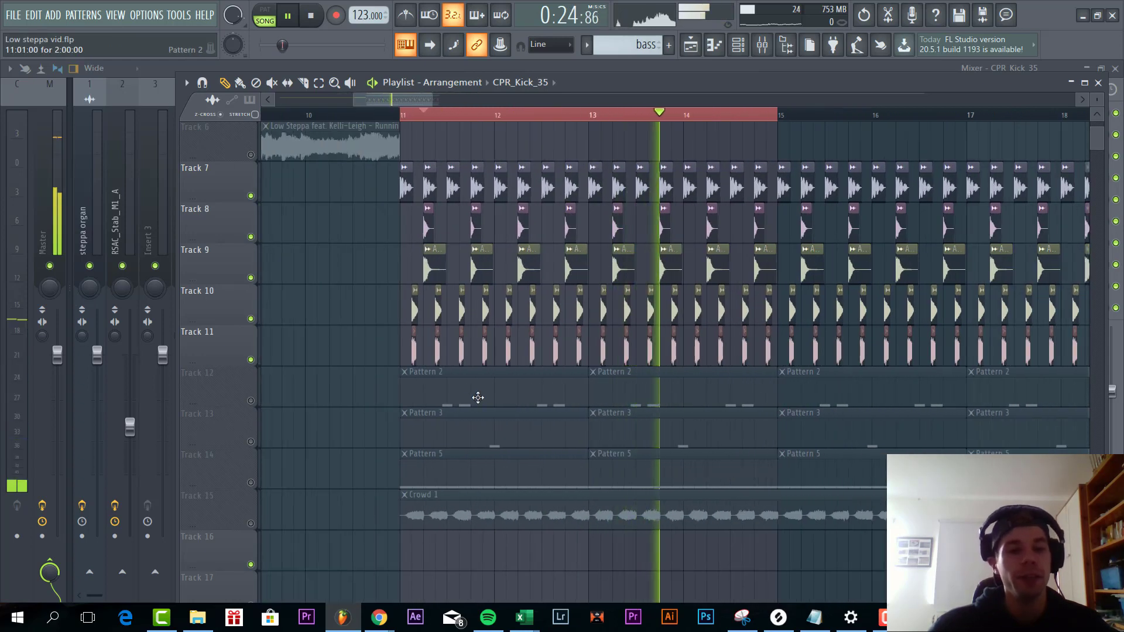
- Unmute track 12 and open its Pattern 2 clap notes in the piano roll, close up on the first pair
{"action": "left_click", "coordinate": [251, 400]}
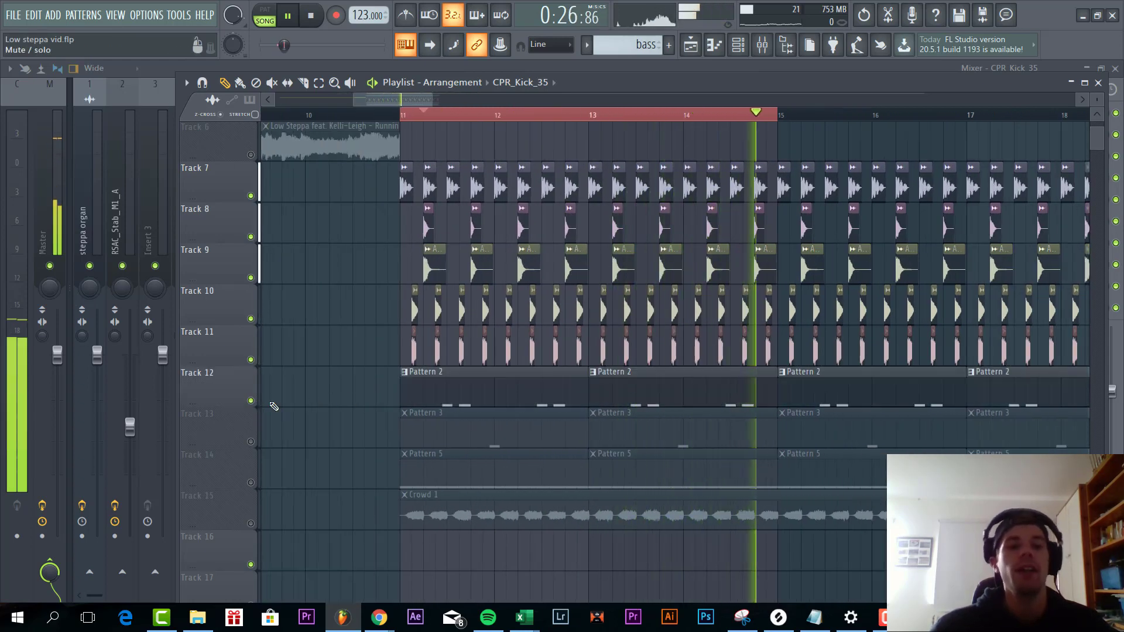
{"action": "scroll", "coordinate": [413, 398], "scroll_direction": "up", "scroll_amount": 5}
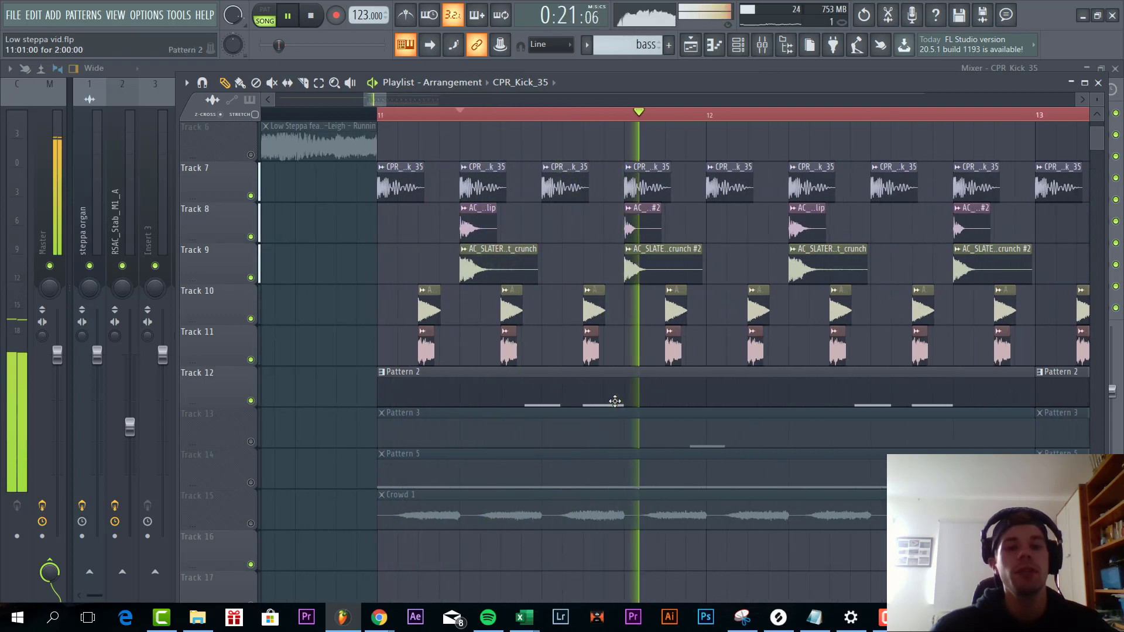
{"action": "double_click", "coordinate": [627, 374]}
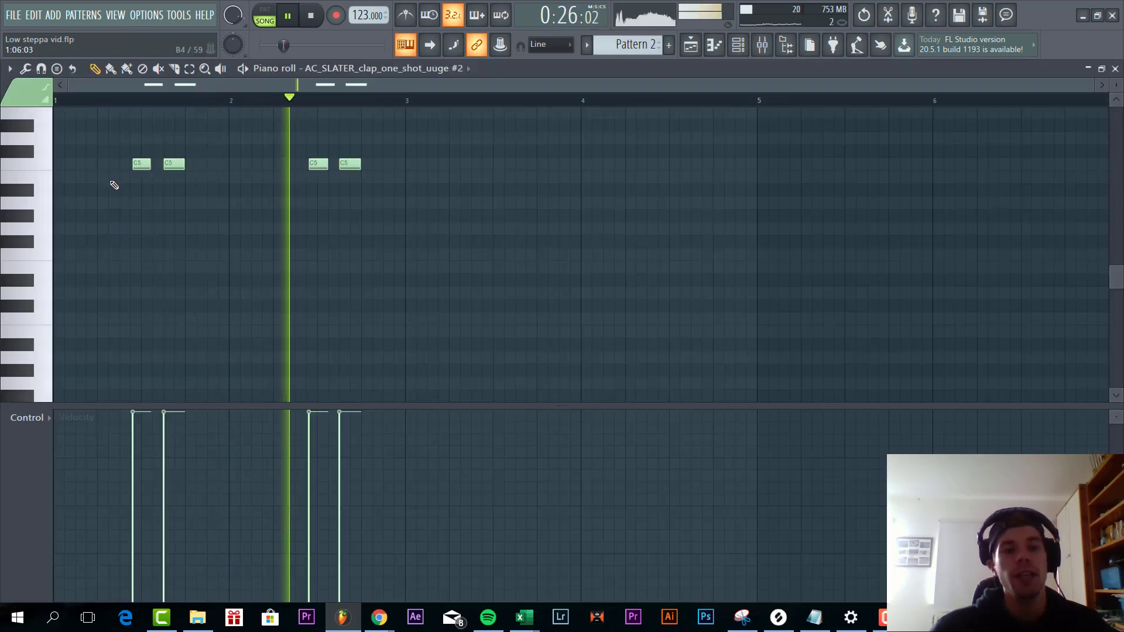
{"action": "scroll", "coordinate": [113, 183], "scroll_direction": "up", "scroll_amount": 4}
{"action": "scroll", "coordinate": [112, 257], "scroll_direction": "up", "scroll_amount": 3}
{"action": "scroll", "coordinate": [112, 257], "scroll_direction": "up", "scroll_amount": 3}
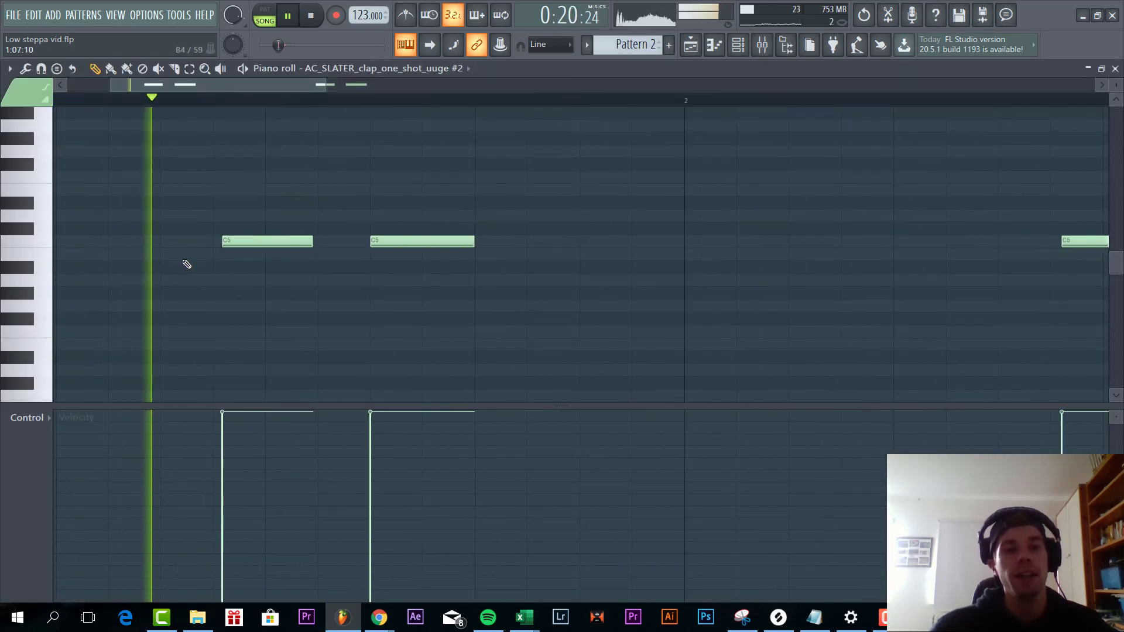
{"action": "scroll", "coordinate": [183, 262], "scroll_direction": "up", "scroll_amount": 3}
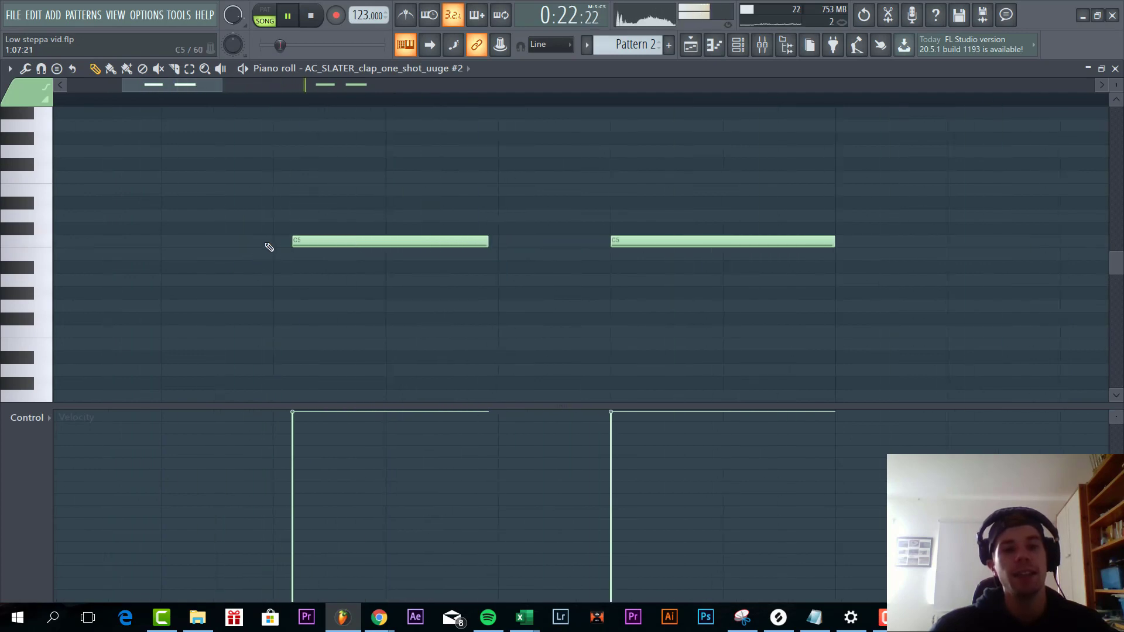
{"action": "scroll", "coordinate": [289, 250], "scroll_direction": "down", "scroll_amount": 4}
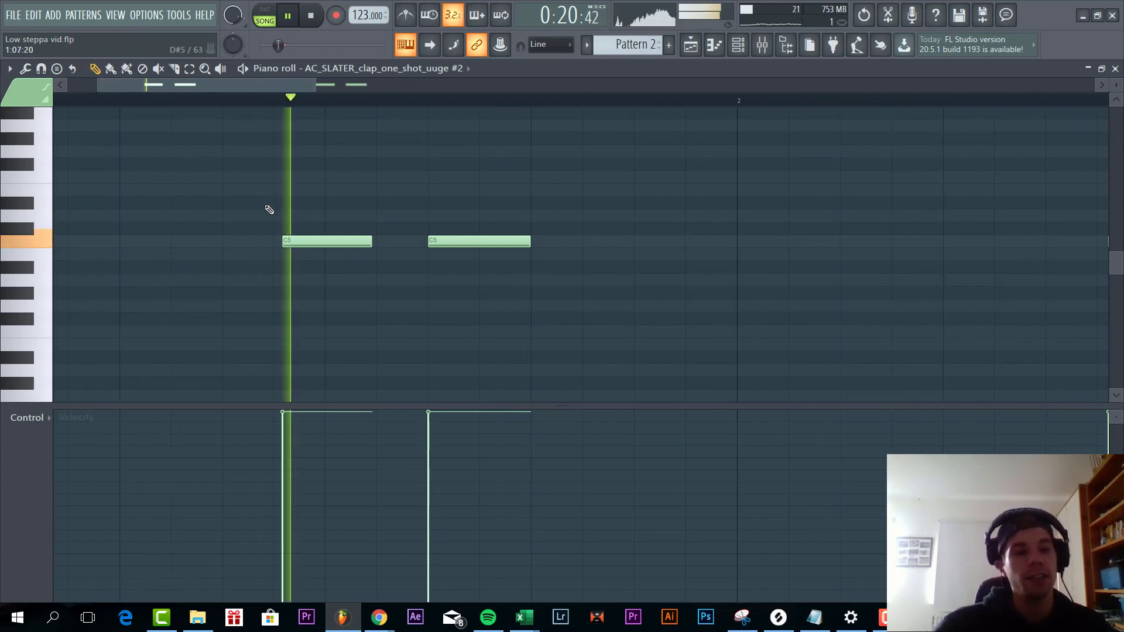
- Quantize the Pattern 2 clap notes with the mpc60 70% template
{"action": "key", "text": "alt+q"}
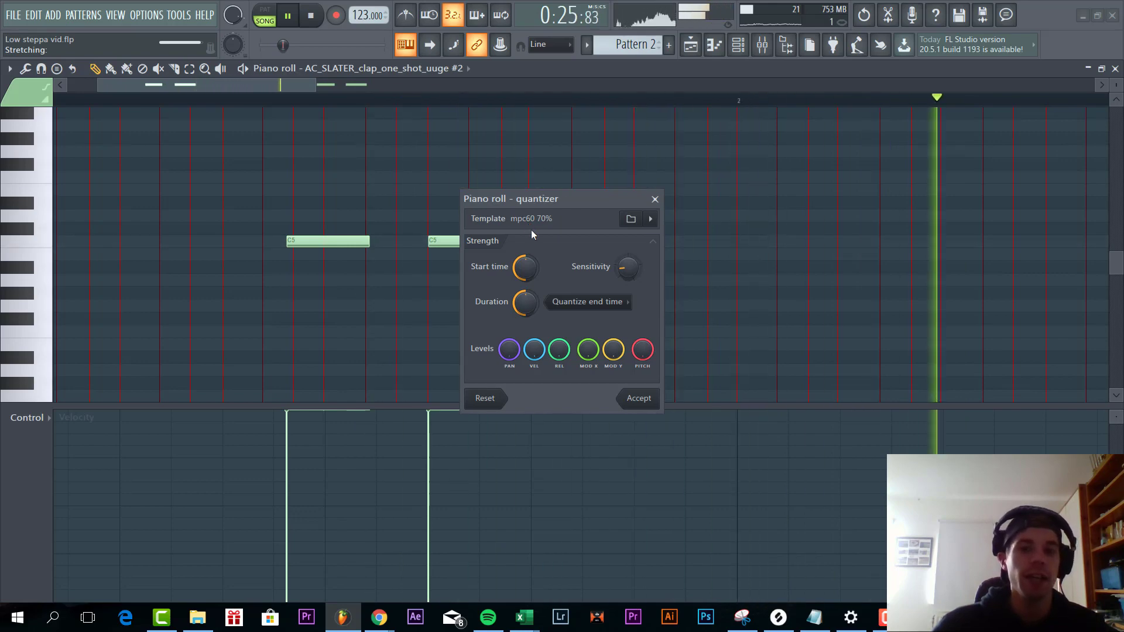
{"action": "left_click", "coordinate": [648, 407]}
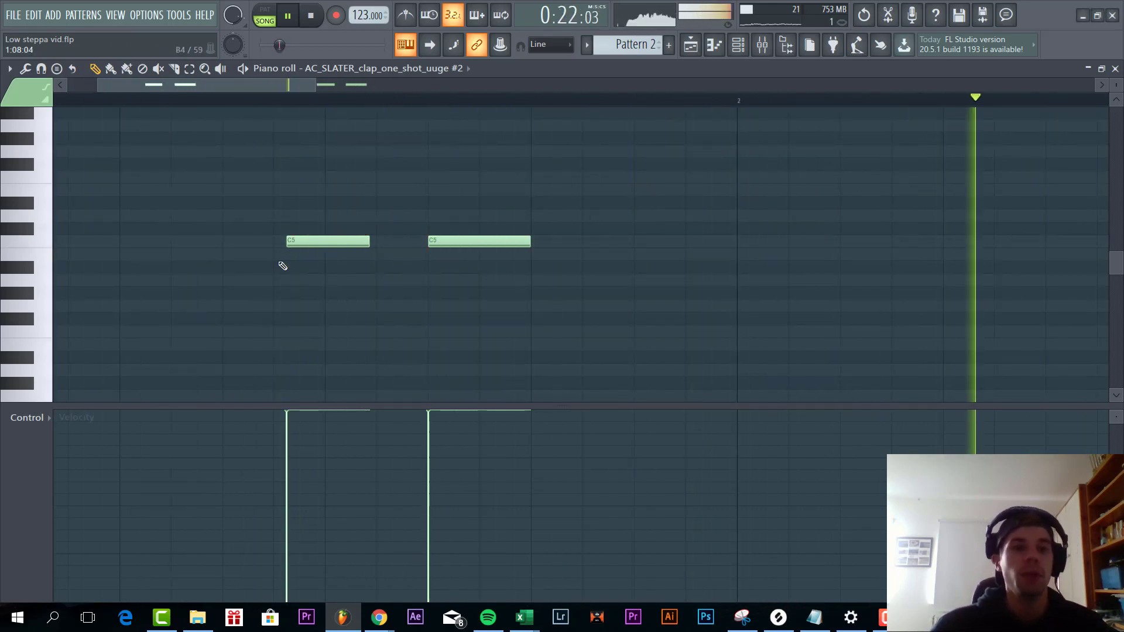
{"action": "scroll", "coordinate": [284, 260], "scroll_direction": "down", "scroll_amount": 3}
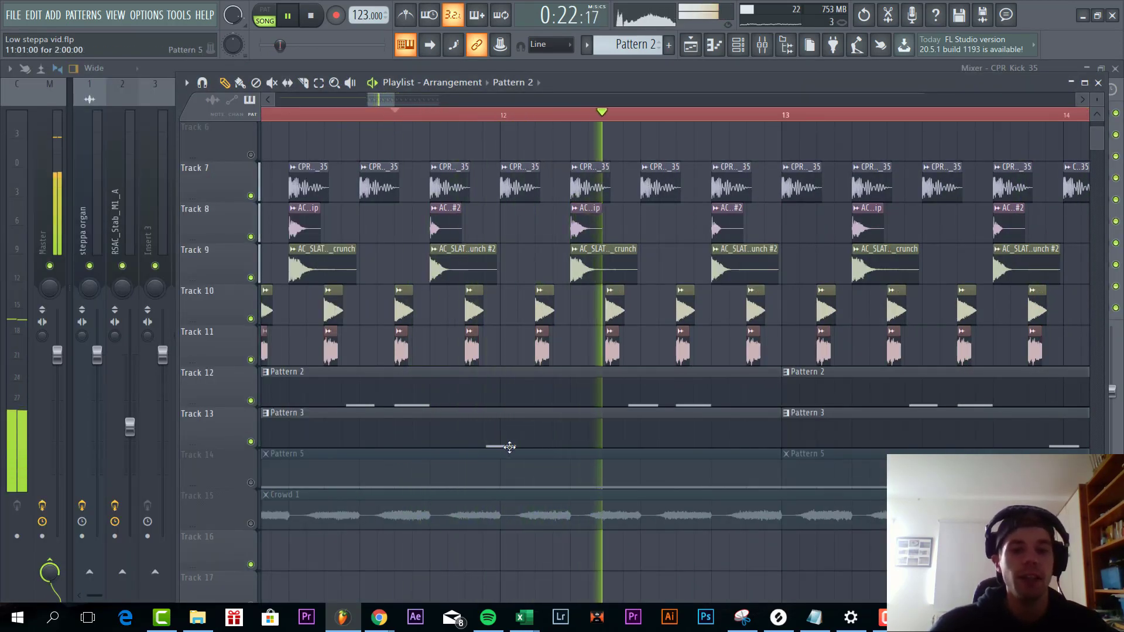
- Inspect the Pattern 3 snare note and, with track 14 unmuted, the Pattern 5 closed hi-hat notes in the piano roll
{"action": "double_click", "coordinate": [490, 432]}
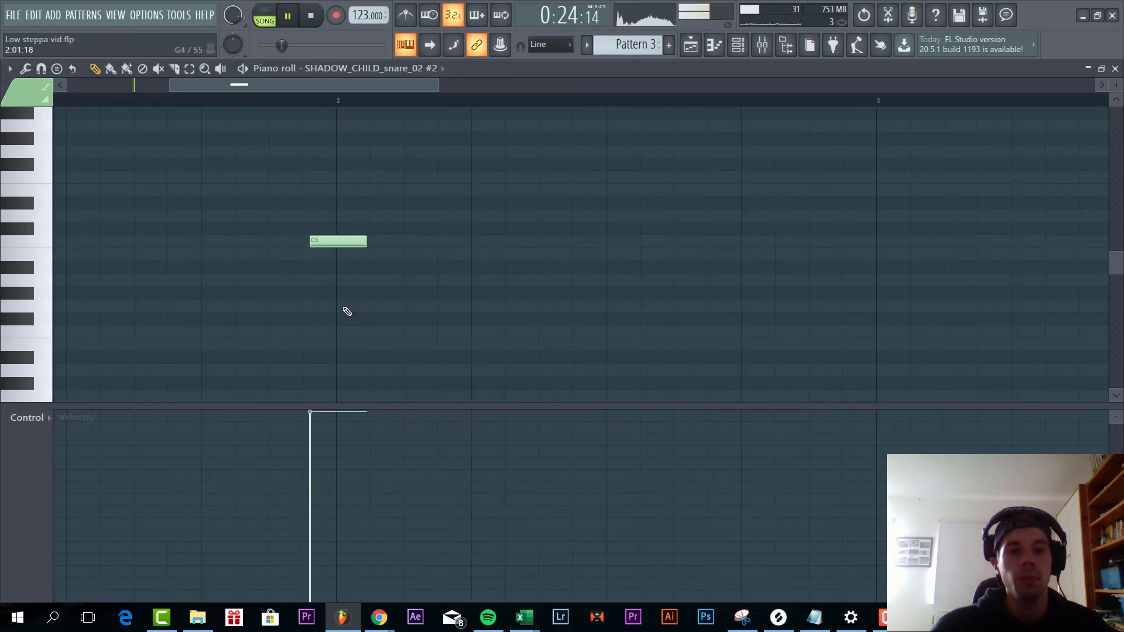
{"action": "key", "text": "F7"}
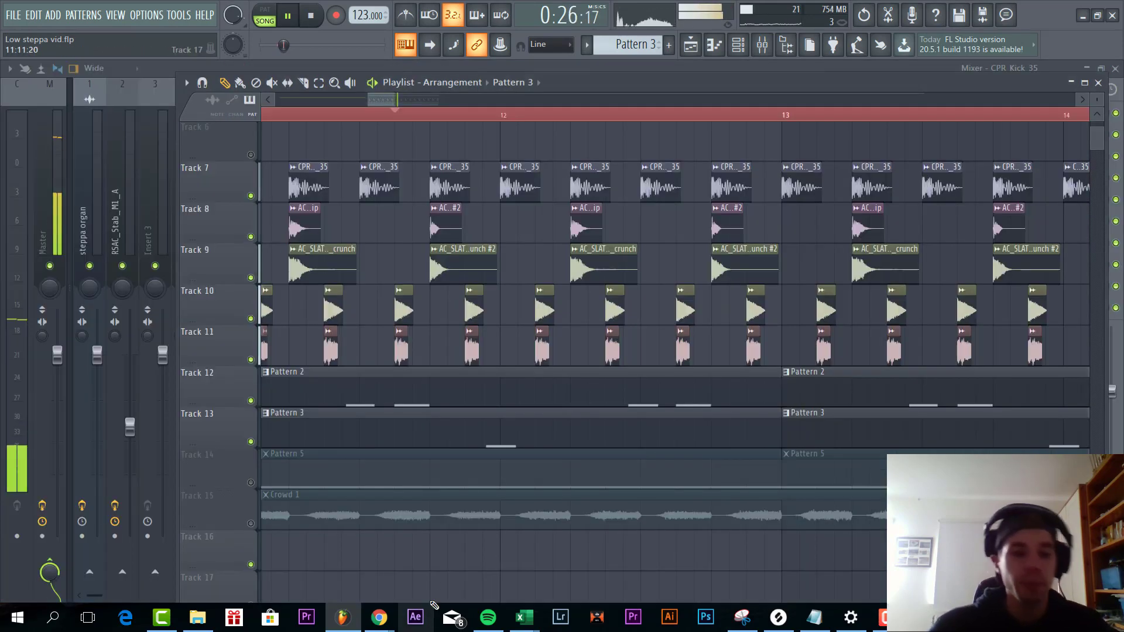
{"action": "scroll", "coordinate": [354, 491], "scroll_direction": "down", "scroll_amount": 5}
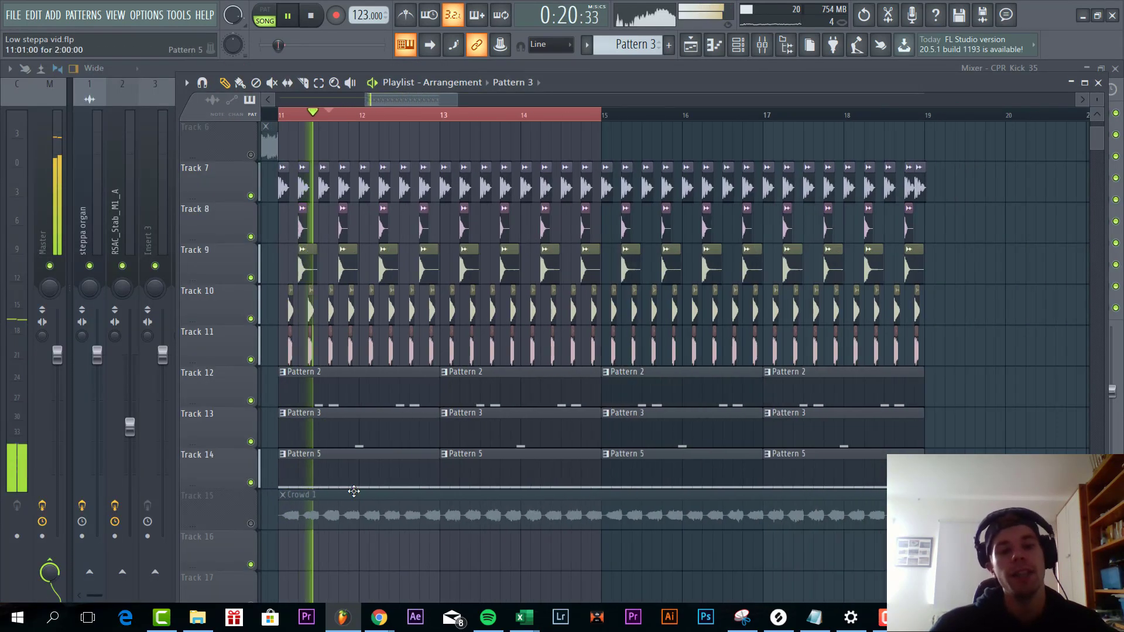
{"action": "double_click", "coordinate": [353, 487]}
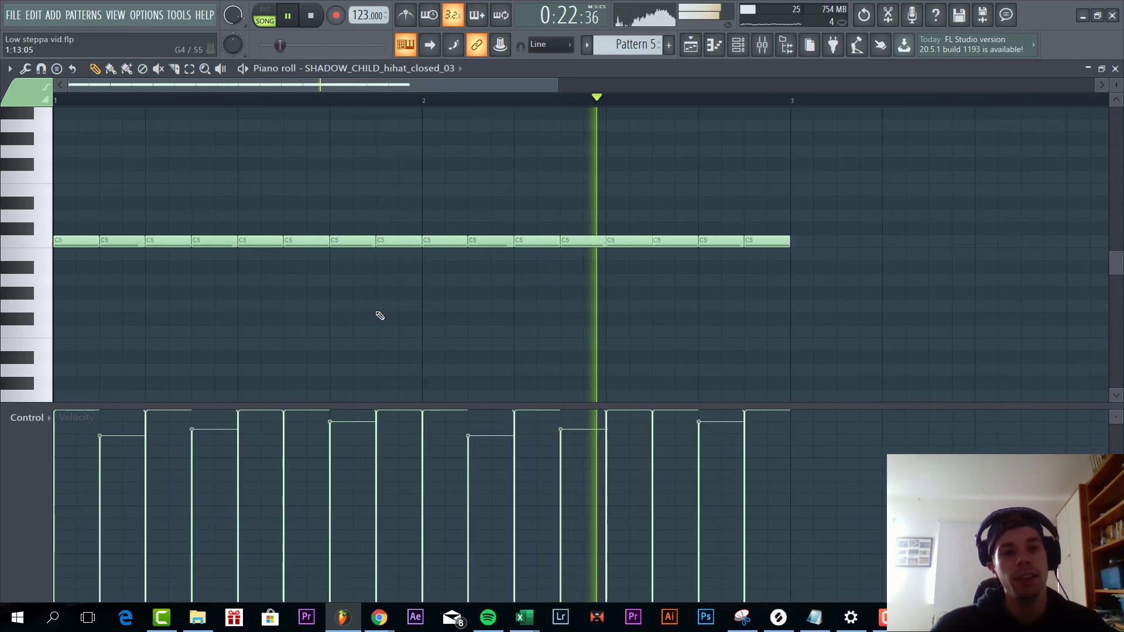
{"action": "key", "text": "F7"}
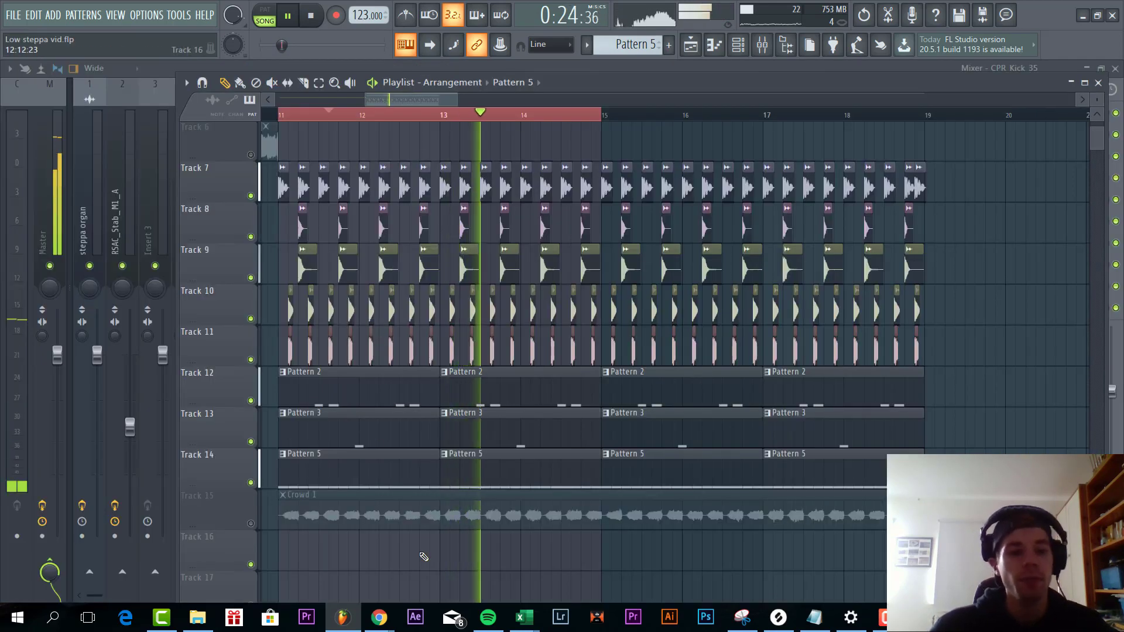
- Unmute the Crowd 1 clip on track 15 and look over the whole drum arrangement while it plays
{"action": "left_click", "coordinate": [250, 524]}
{"action": "scroll", "coordinate": [314, 519], "scroll_direction": "down", "scroll_amount": 3}
{"action": "scroll", "coordinate": [392, 395], "scroll_direction": "up", "scroll_amount": 2}
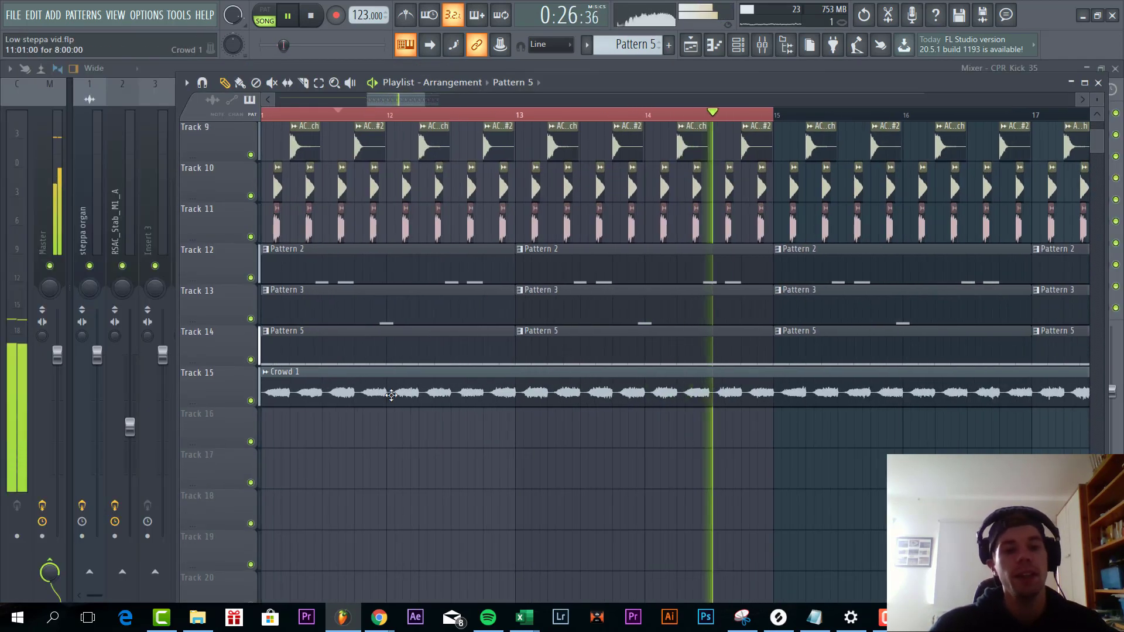
{"action": "scroll", "coordinate": [409, 401], "scroll_direction": "up", "scroll_amount": 3}
{"action": "scroll", "coordinate": [413, 407], "scroll_direction": "up", "scroll_amount": 3}
{"action": "scroll", "coordinate": [413, 407], "scroll_direction": "down", "scroll_amount": 3}
{"action": "scroll", "coordinate": [415, 404], "scroll_direction": "down", "scroll_amount": 3}
{"action": "scroll", "coordinate": [415, 402], "scroll_direction": "up", "scroll_amount": 5}
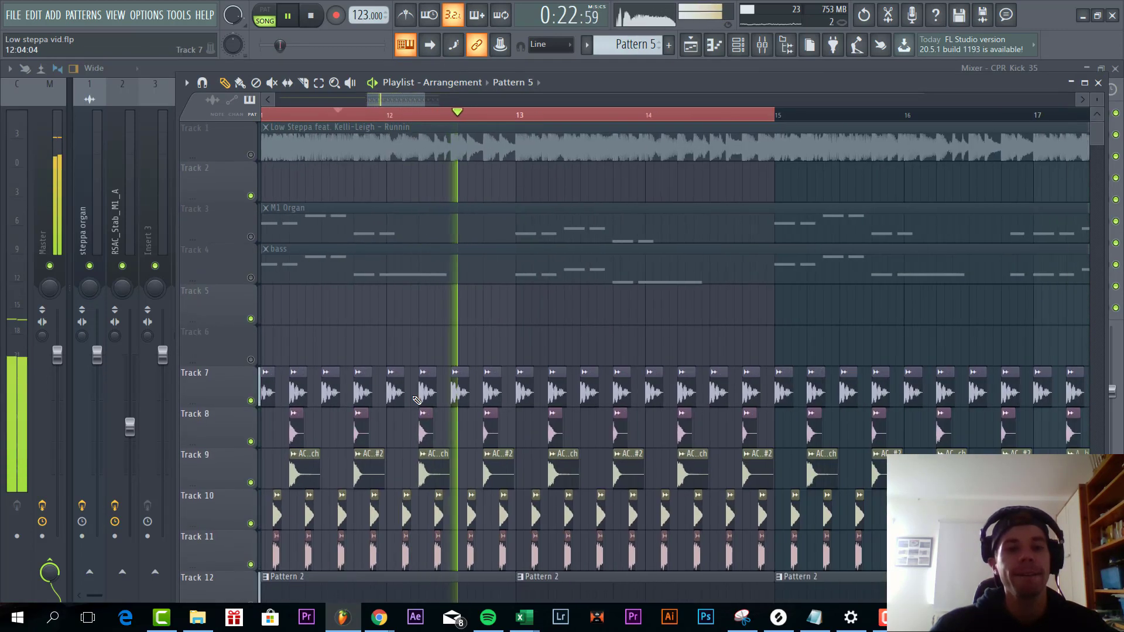
{"action": "scroll", "coordinate": [498, 477], "scroll_direction": "down", "scroll_amount": 3}
{"action": "scroll", "coordinate": [513, 454], "scroll_direction": "up", "scroll_amount": 3}
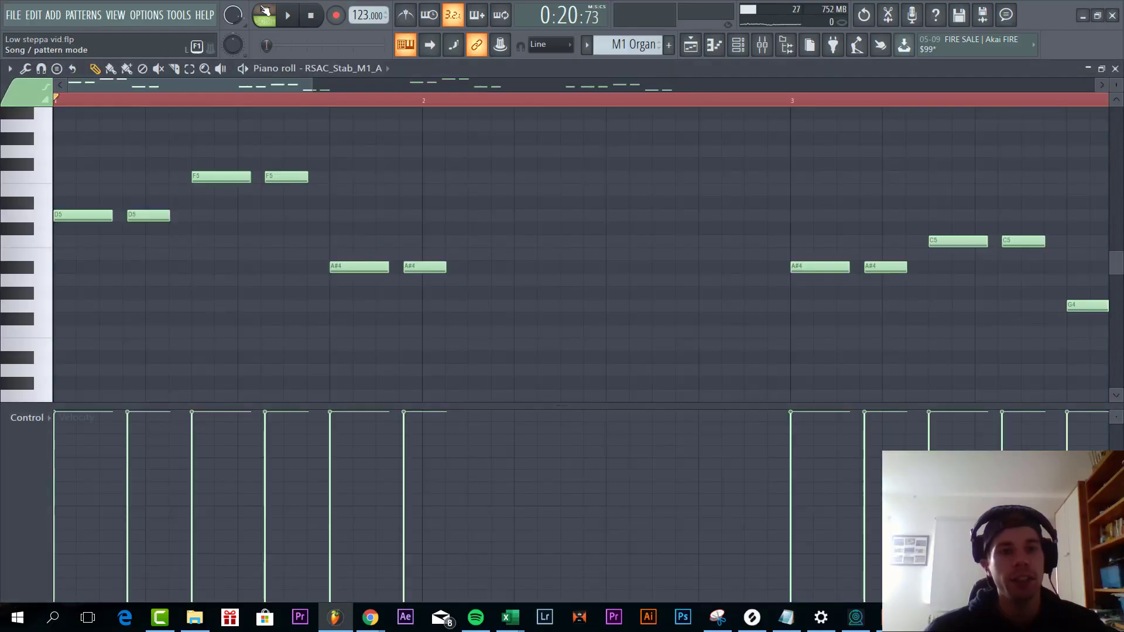
- Switch playback to pattern mode and play the M1 Organ pattern on its own
{"action": "left_click", "coordinate": [264, 10]}
{"action": "key", "text": "space"}
{"action": "scroll", "coordinate": [292, 225], "scroll_direction": "down", "scroll_amount": 2}
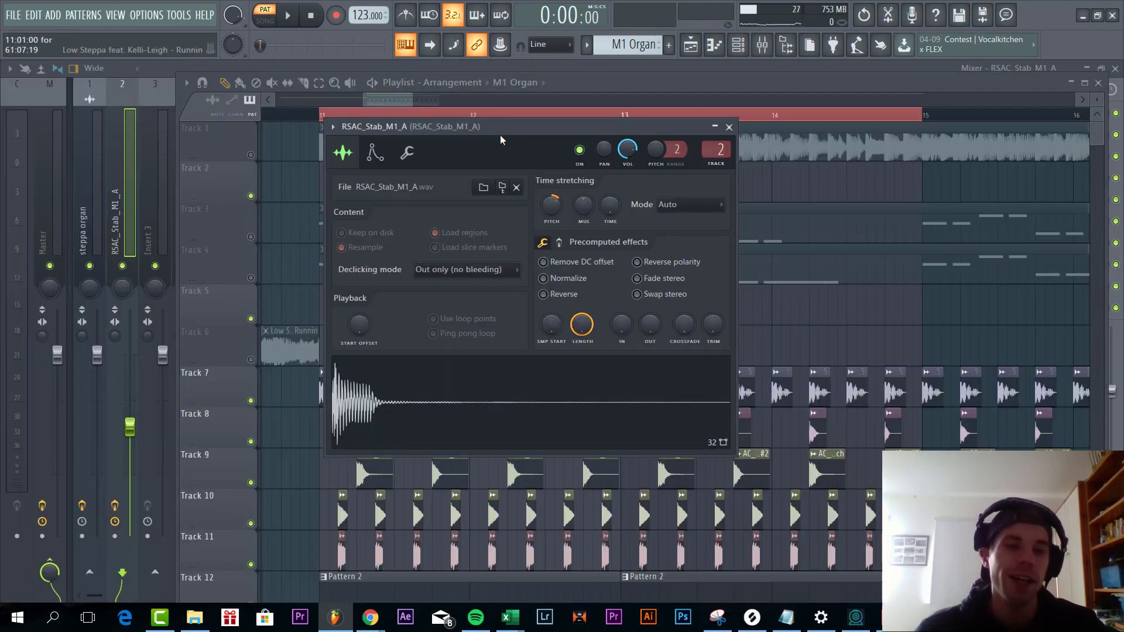
- Disable the effect slots on the RSAC_Stab_M1_A mixer track and return to the M1 Organ piano roll
{"action": "left_click", "coordinate": [762, 49]}
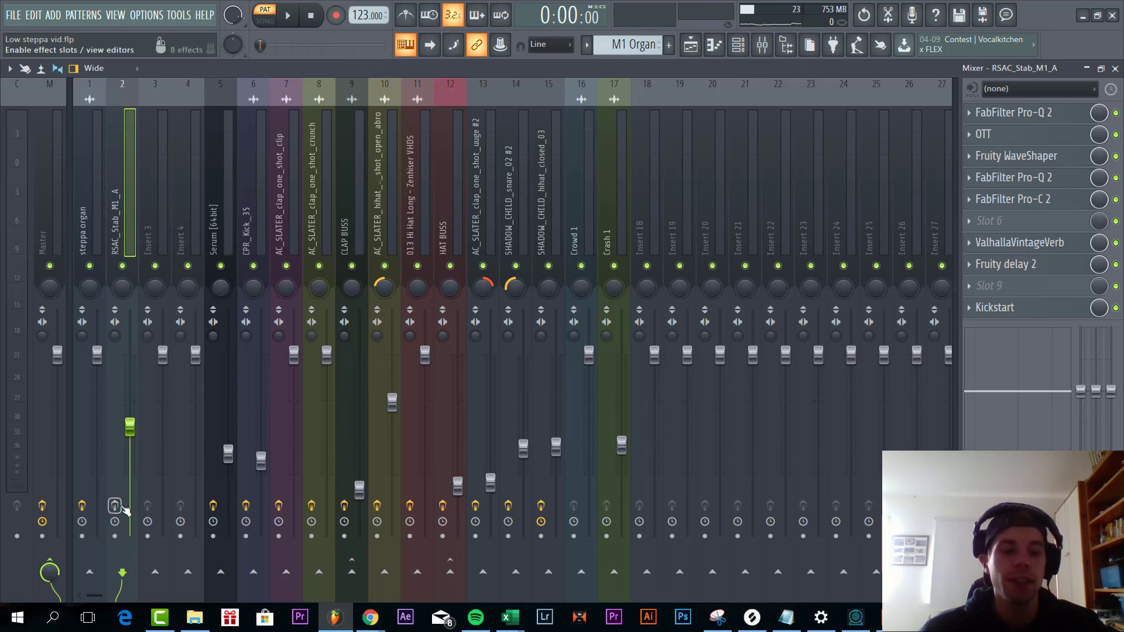
{"action": "left_click", "coordinate": [719, 49]}
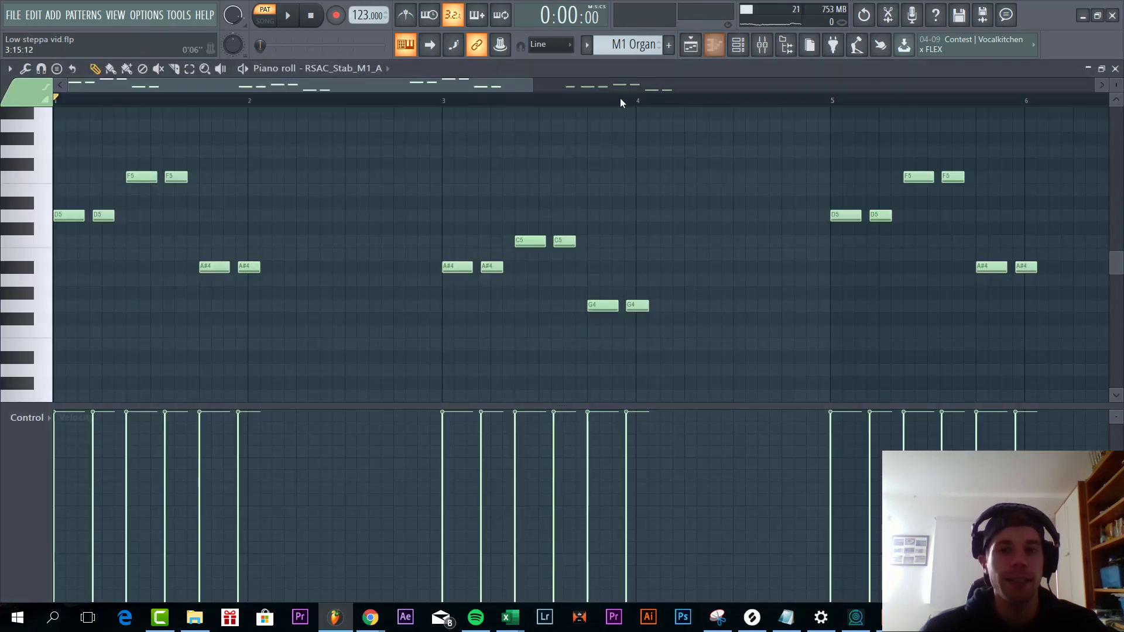
- Inspect the RSAC_Stab_M1_A sampler settings, play the M1 Organ pattern and look over its notes in the piano roll
{"action": "left_click", "coordinate": [736, 51]}
{"action": "left_click", "coordinate": [472, 196]}
{"action": "left_click_drag", "start_coordinate": [463, 125], "coordinate": [431, 130]}
{"action": "left_click", "coordinate": [287, 16]}
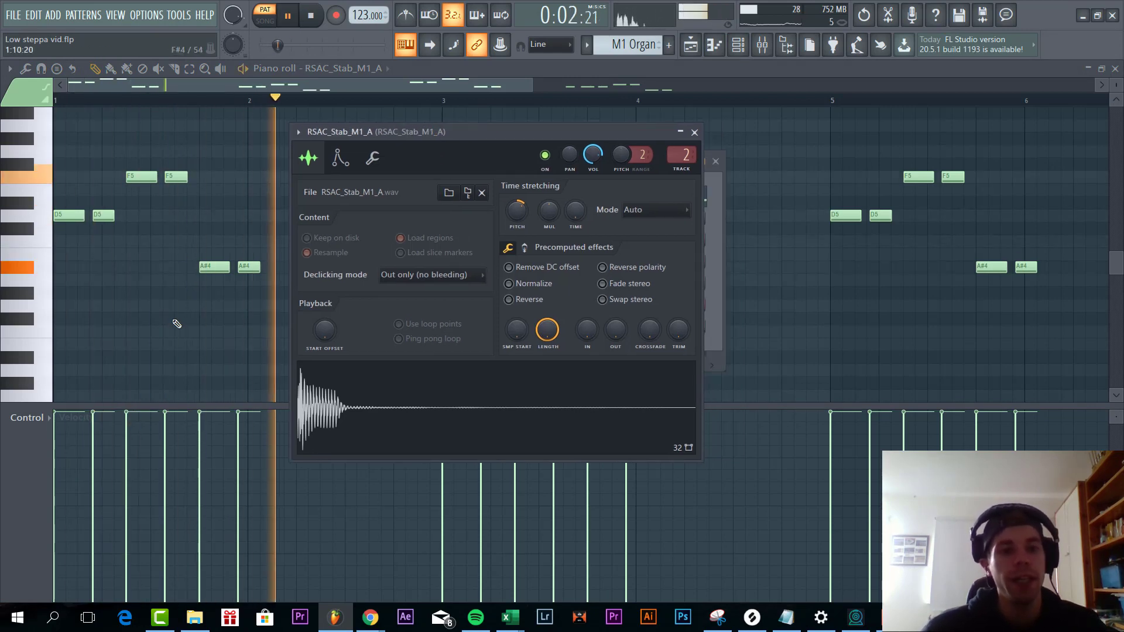
{"action": "right_click", "coordinate": [187, 316]}
{"action": "scroll", "coordinate": [314, 294], "scroll_direction": "up", "scroll_amount": 3, "text": "ctrl"}
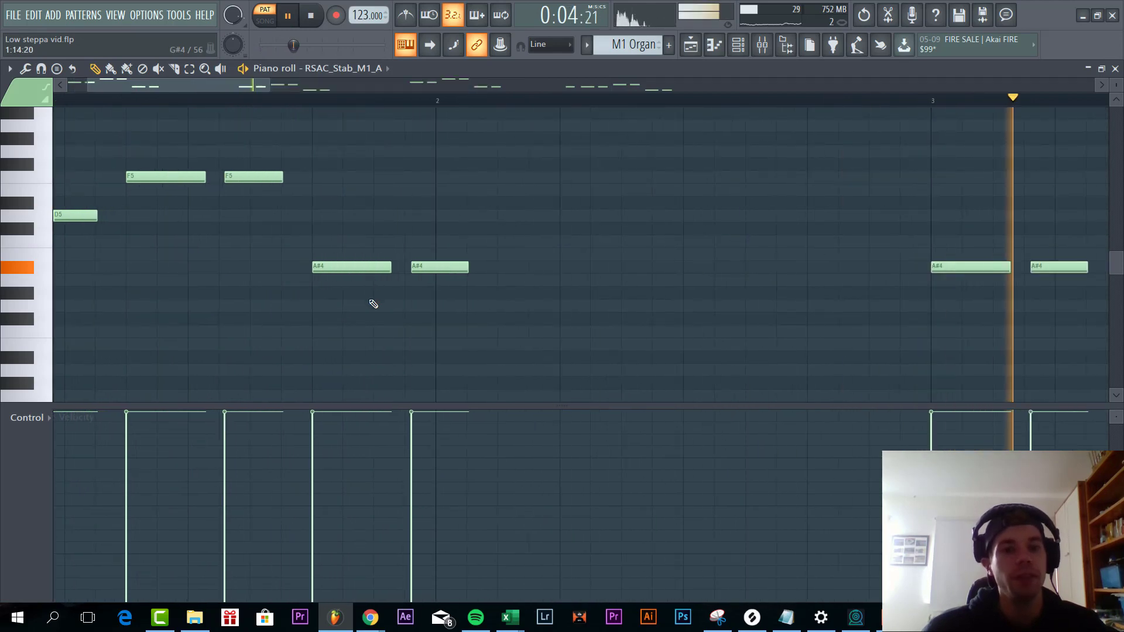
- Disable the RSAC_Stab_M1_A track's effects except the first FabFilter Pro-Q 2 and Kickstart, and show that EQ's curve
{"action": "key", "text": "alt+q"}
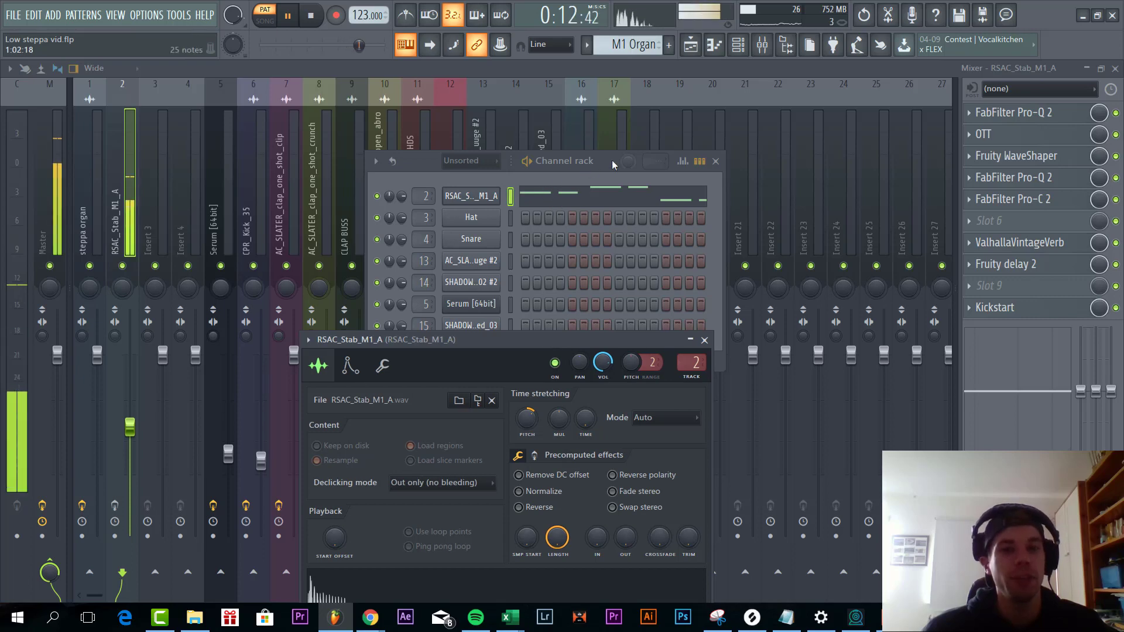
{"action": "left_click_drag", "start_coordinate": [613, 164], "coordinate": [575, 169]}
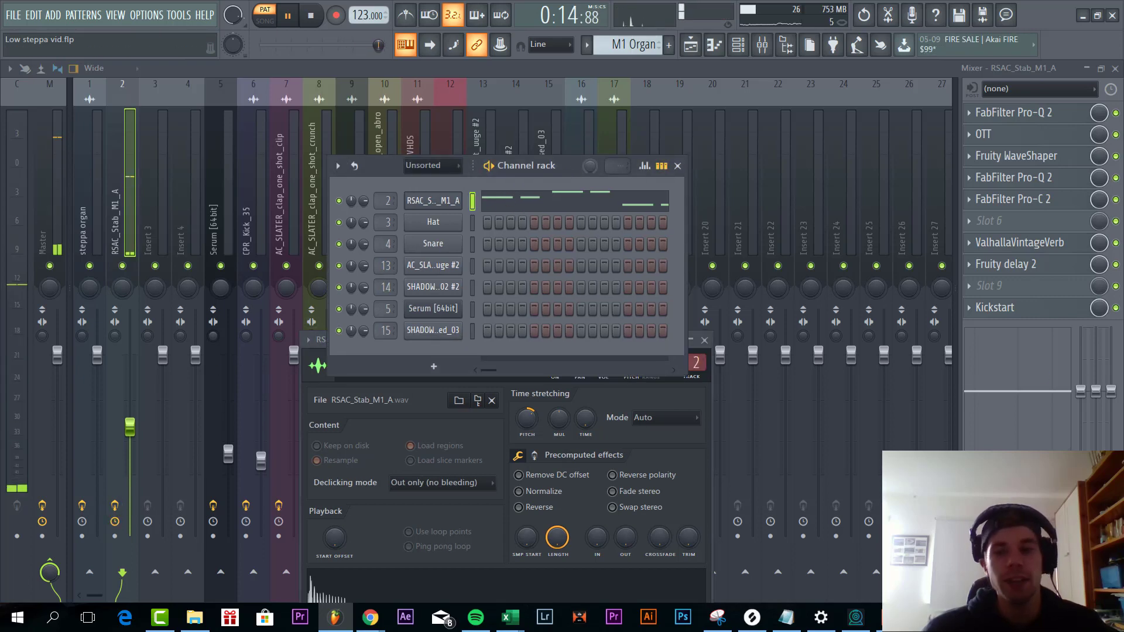
{"action": "left_click", "coordinate": [1116, 264]}
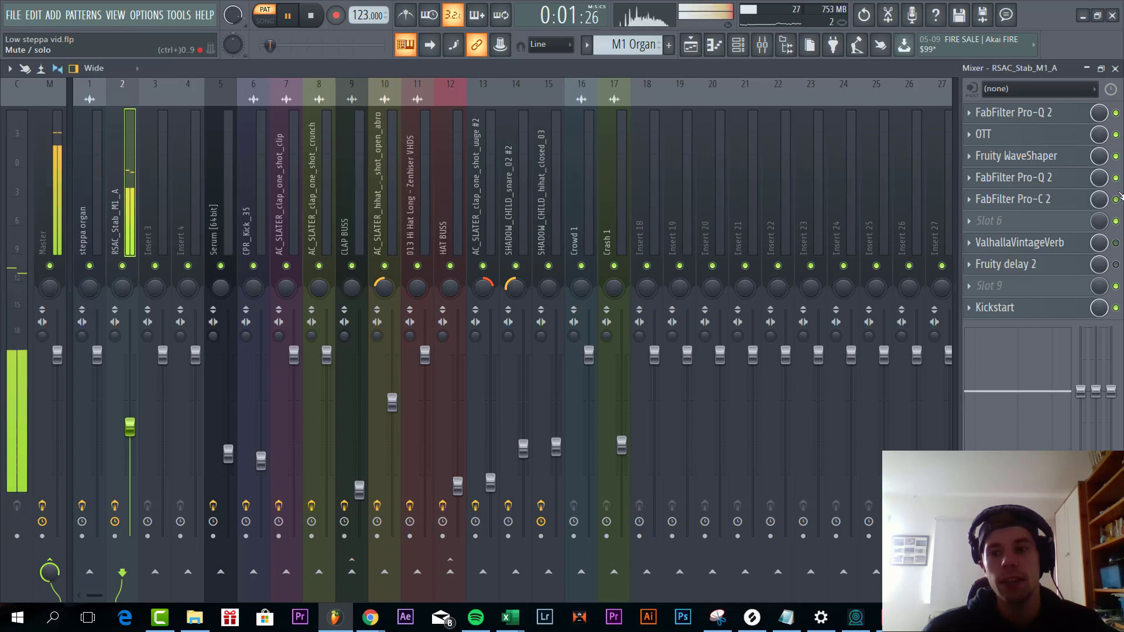
{"action": "left_click", "coordinate": [1008, 115]}
{"action": "left_click", "coordinate": [1005, 112]}
{"action": "left_click", "coordinate": [1005, 113]}
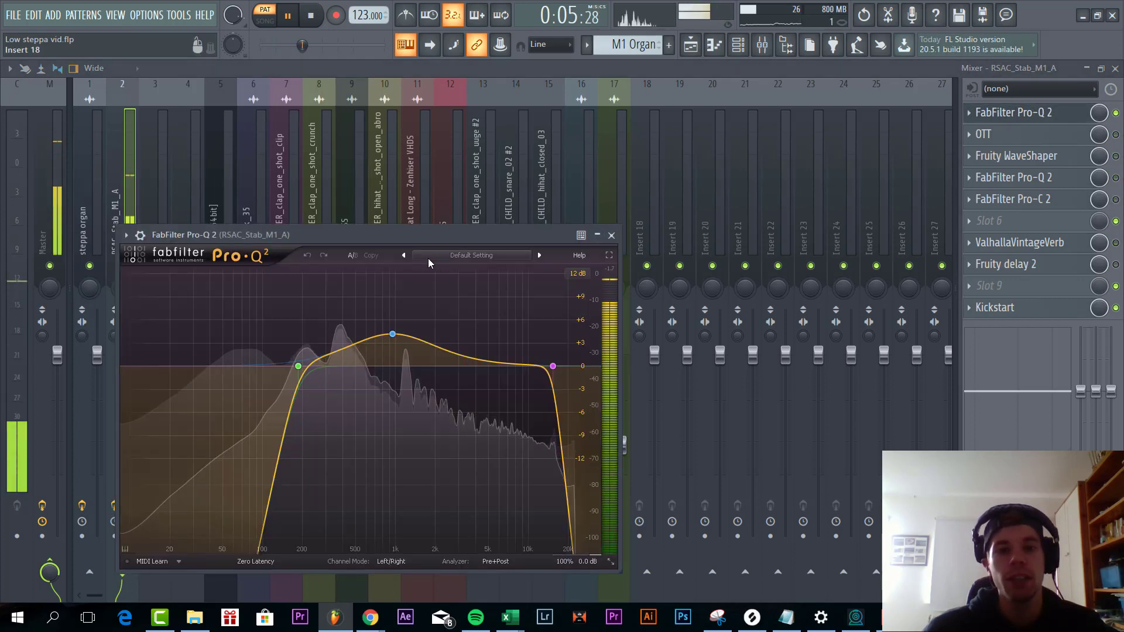
{"action": "left_click_drag", "start_coordinate": [417, 235], "coordinate": [465, 174]}
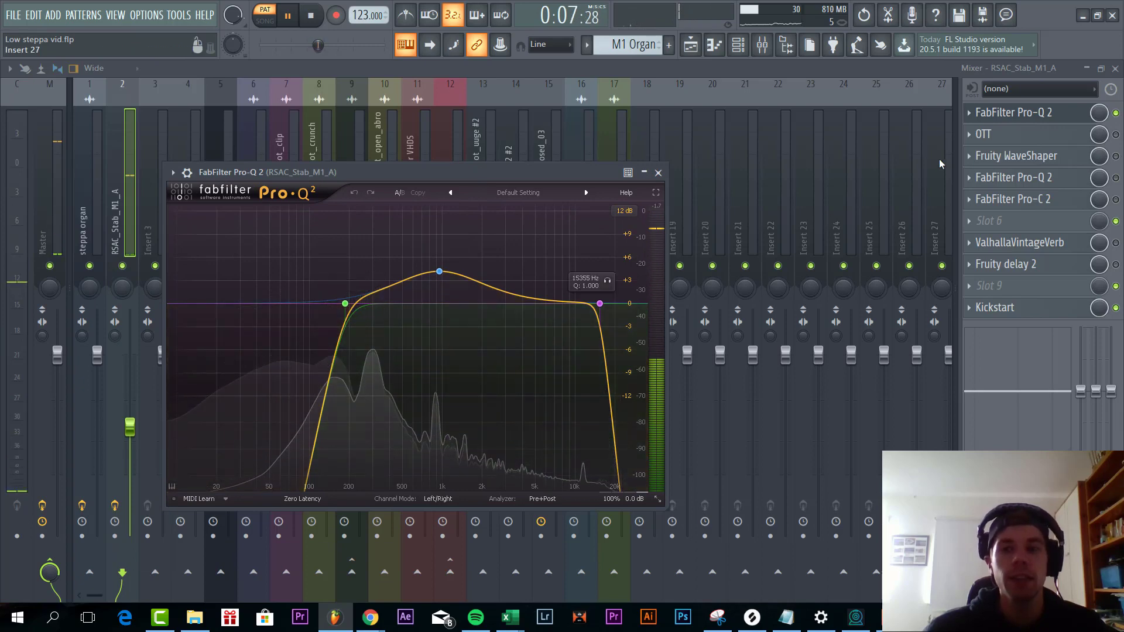
- Enable OTT and Fruity WaveShaper on the RSAC_Stab_M1_A track and open each to show its settings
{"action": "left_click", "coordinate": [1116, 134]}
{"action": "left_click", "coordinate": [1034, 140]}
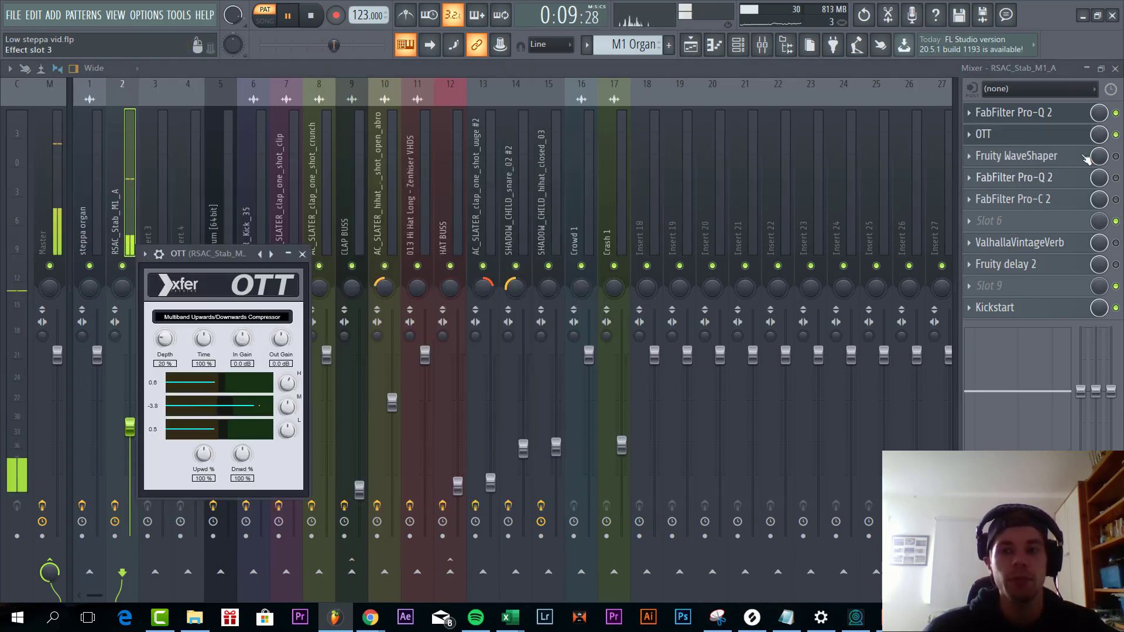
{"action": "left_click", "coordinate": [1116, 157]}
{"action": "left_click", "coordinate": [1042, 157]}
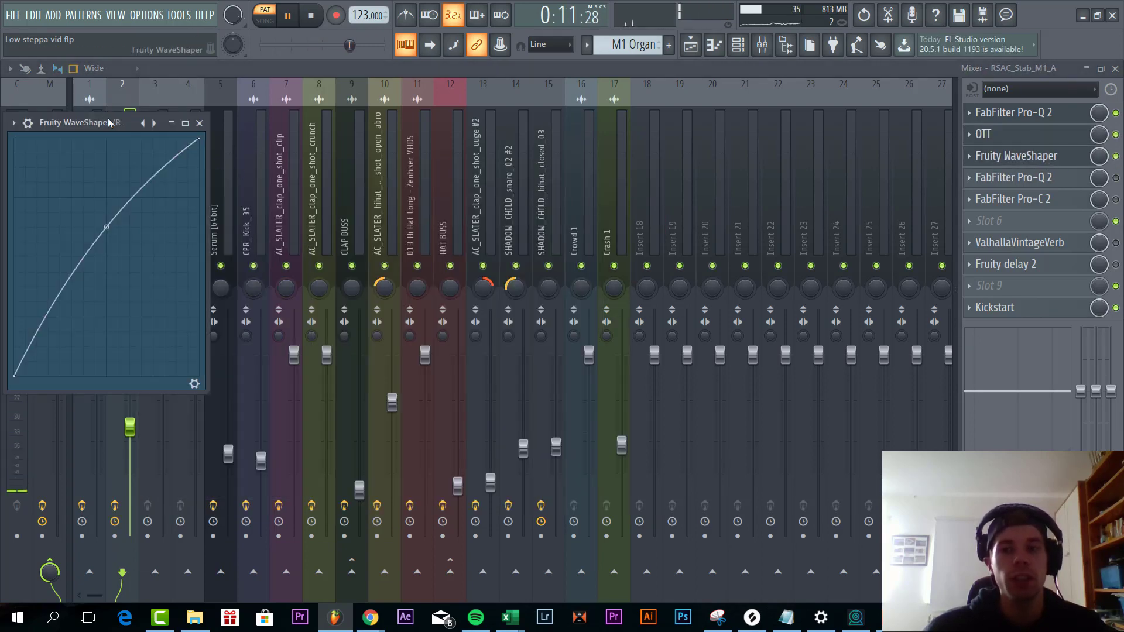
{"action": "left_click_drag", "start_coordinate": [129, 124], "coordinate": [707, 126]}
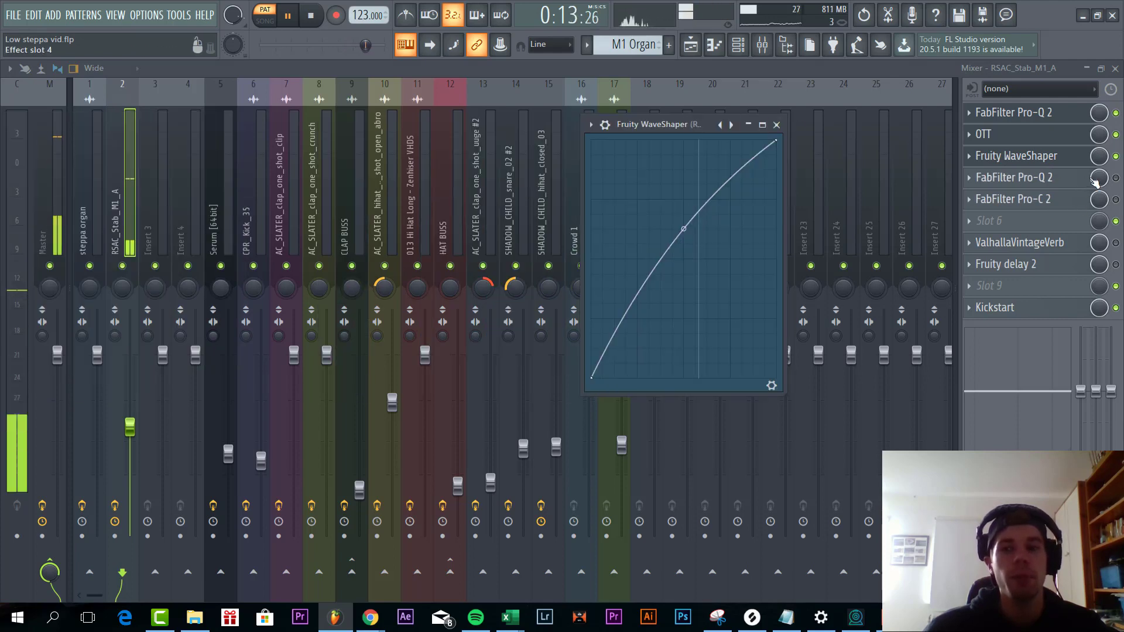
- Enable the second FabFilter Pro-Q 2 and FabFilter Pro-C 2 on the organ track and open both to show their settings
{"action": "left_click", "coordinate": [1116, 178]}
{"action": "left_click", "coordinate": [1054, 181]}
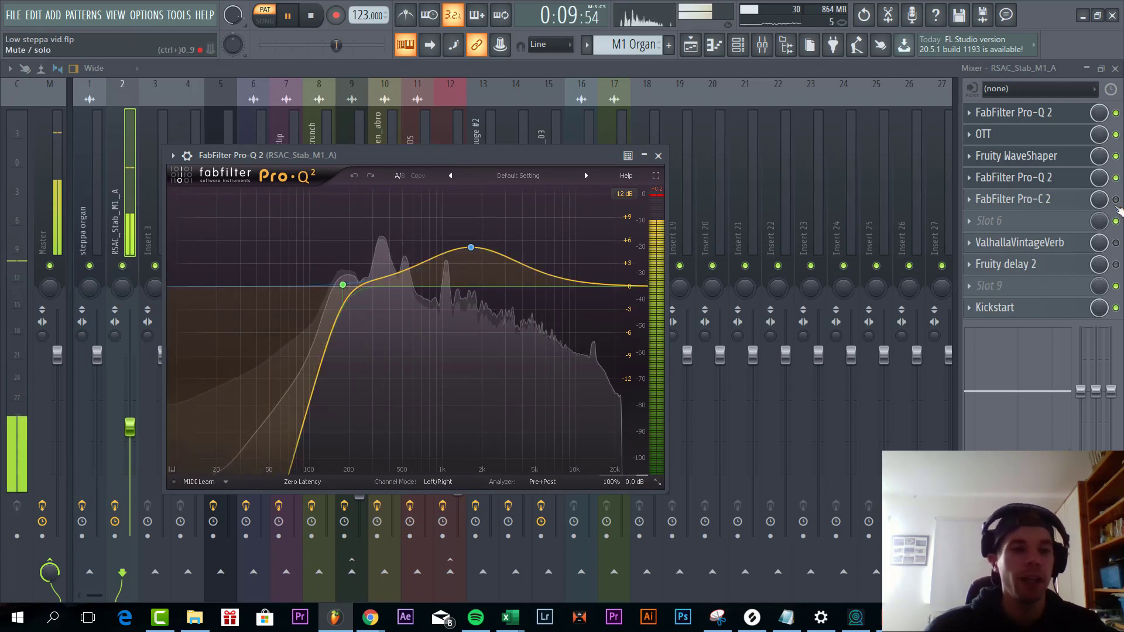
{"action": "left_click", "coordinate": [1116, 200]}
{"action": "left_click", "coordinate": [1060, 205]}
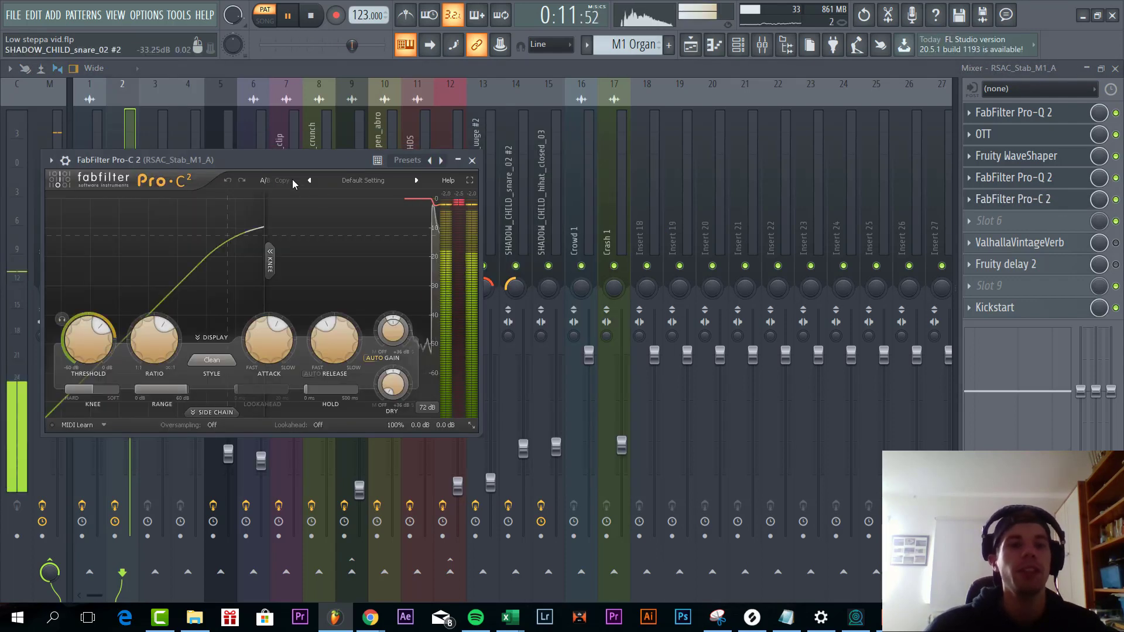
{"action": "left_click_drag", "start_coordinate": [293, 160], "coordinate": [483, 130]}
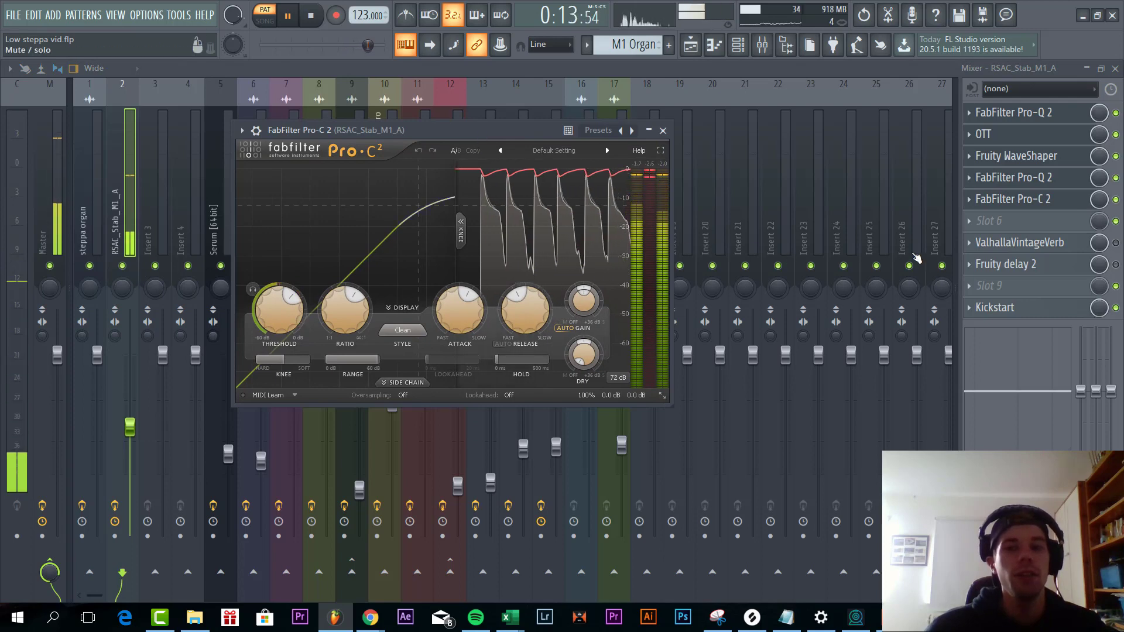
- Enable ValhallaVintageVerb and Fruity delay 2 on the organ track and show the reverb's settings
{"action": "left_click", "coordinate": [1116, 243]}
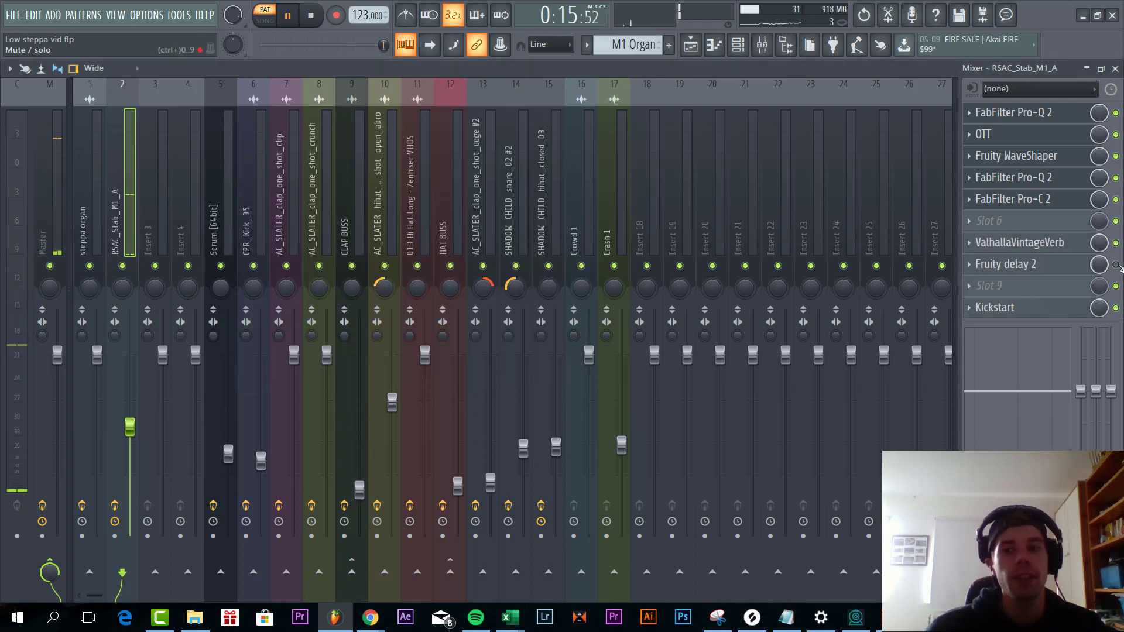
{"action": "left_click", "coordinate": [1048, 251]}
{"action": "left_click", "coordinate": [1016, 261]}
{"action": "left_click", "coordinate": [1019, 258]}
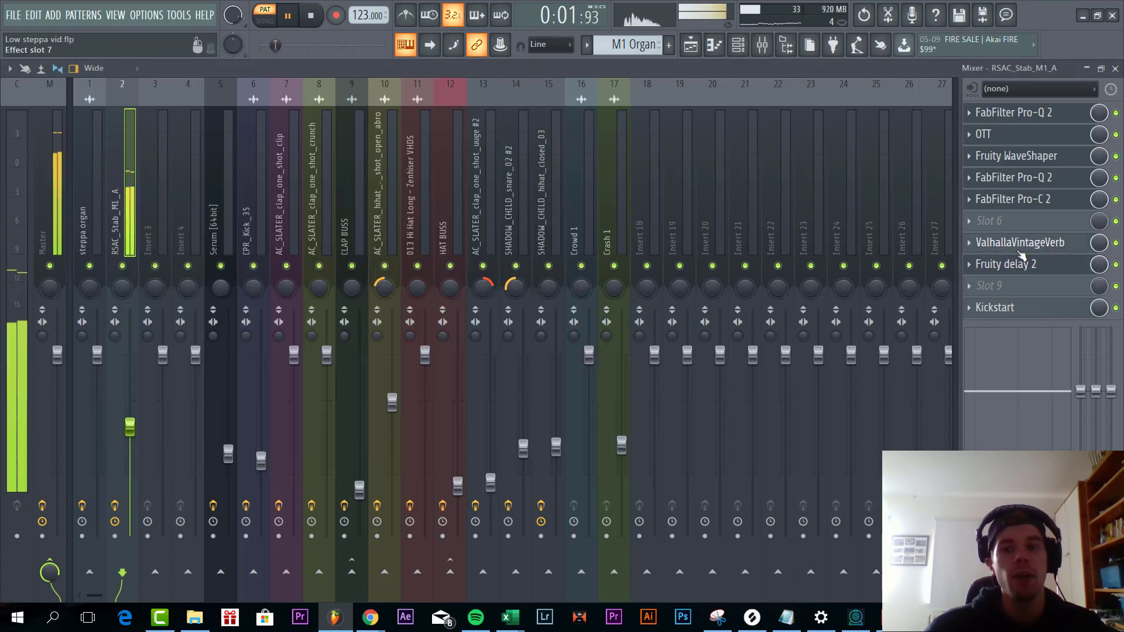
{"action": "left_click", "coordinate": [1061, 249]}
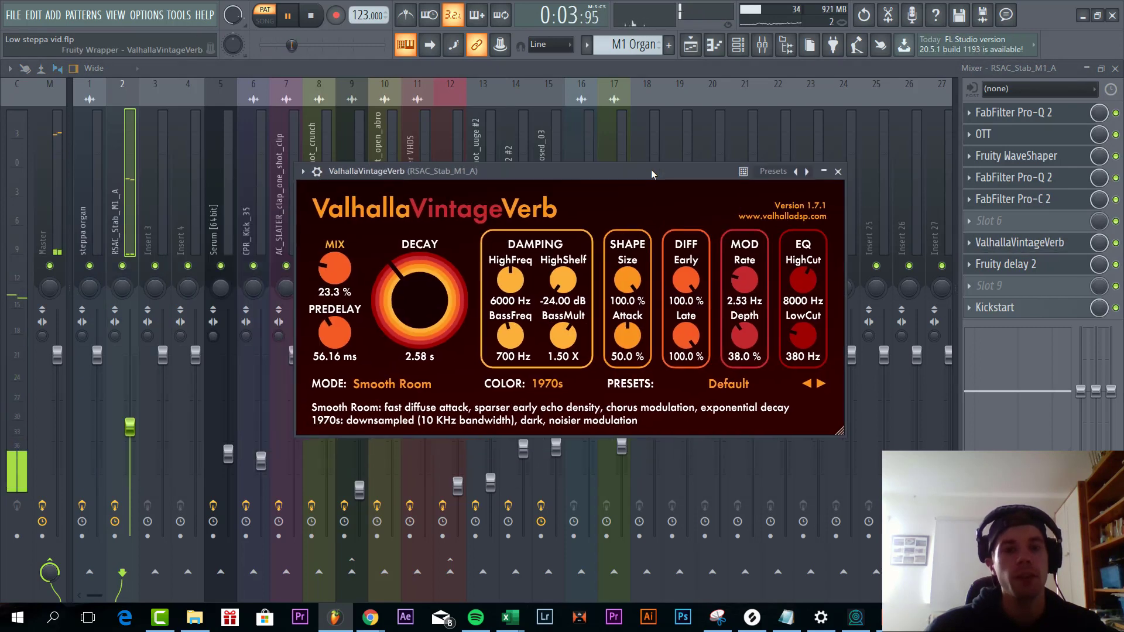
- Unmute the M1 Organ clip on track 3 and play the arrangement in song mode from just before bar 11
{"action": "left_click", "coordinate": [690, 43]}
{"action": "left_click", "coordinate": [251, 236]}
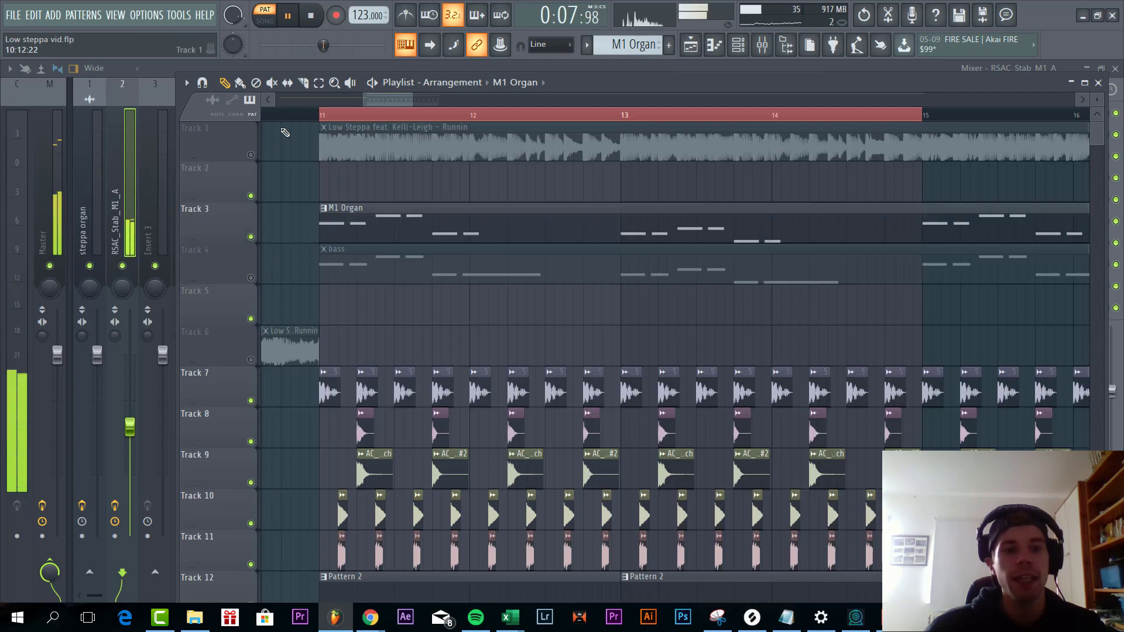
{"action": "left_click", "coordinate": [288, 111]}
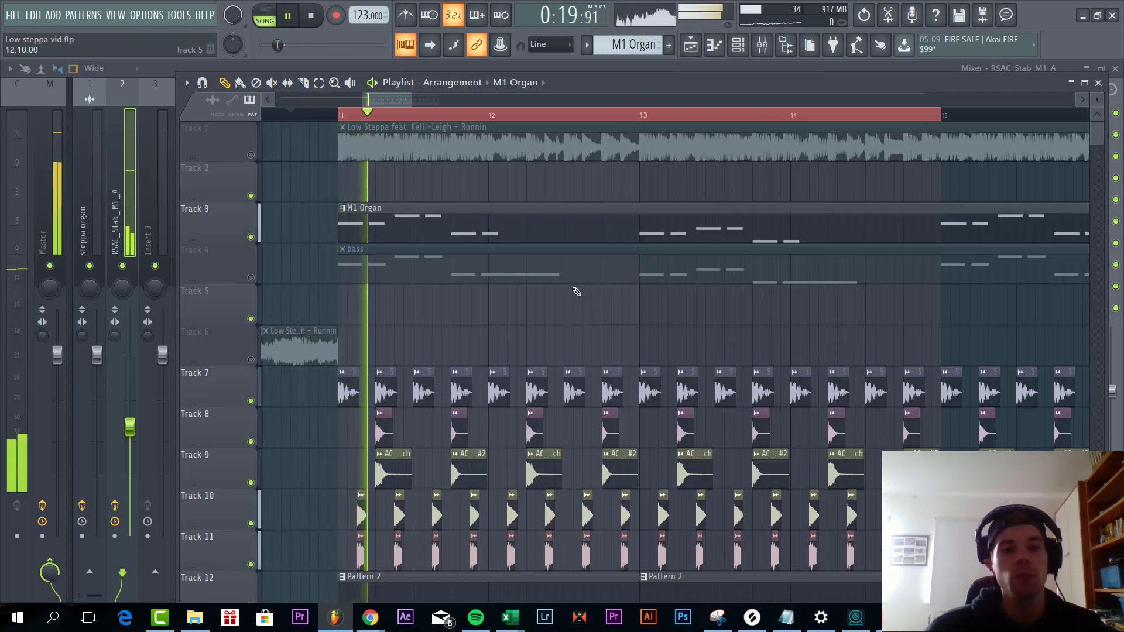
{"action": "scroll", "coordinate": [589, 322], "scroll_direction": "down", "scroll_amount": 4}
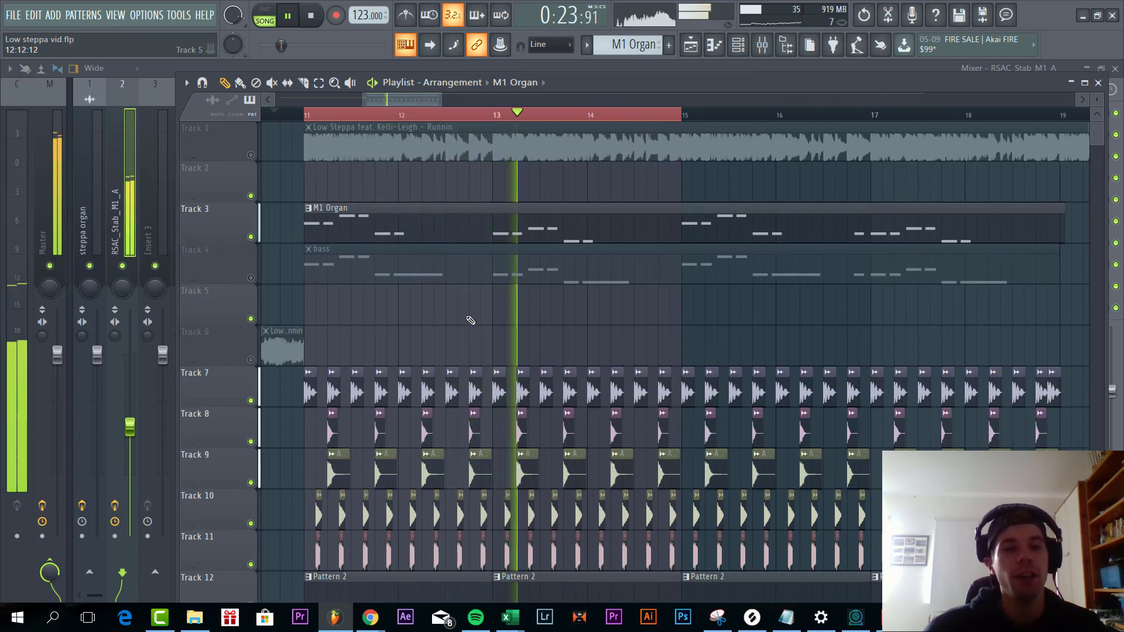
{"action": "key", "text": "space"}
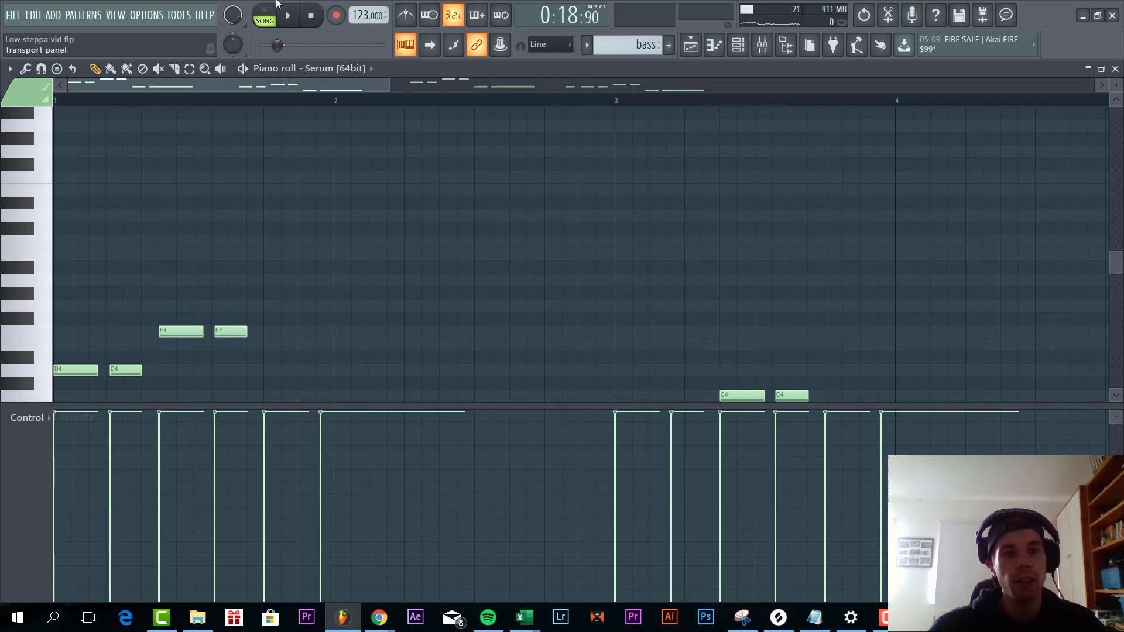
- Play the bass pattern on its own in pattern mode and look over its notes in the piano roll
{"action": "left_click", "coordinate": [266, 9]}
{"action": "key", "text": "space"}
{"action": "scroll", "coordinate": [459, 246], "scroll_direction": "down", "scroll_amount": 5}
{"action": "scroll", "coordinate": [460, 246], "scroll_direction": "up", "scroll_amount": 1}
{"action": "scroll", "coordinate": [462, 244], "scroll_direction": "down", "scroll_amount": 1}
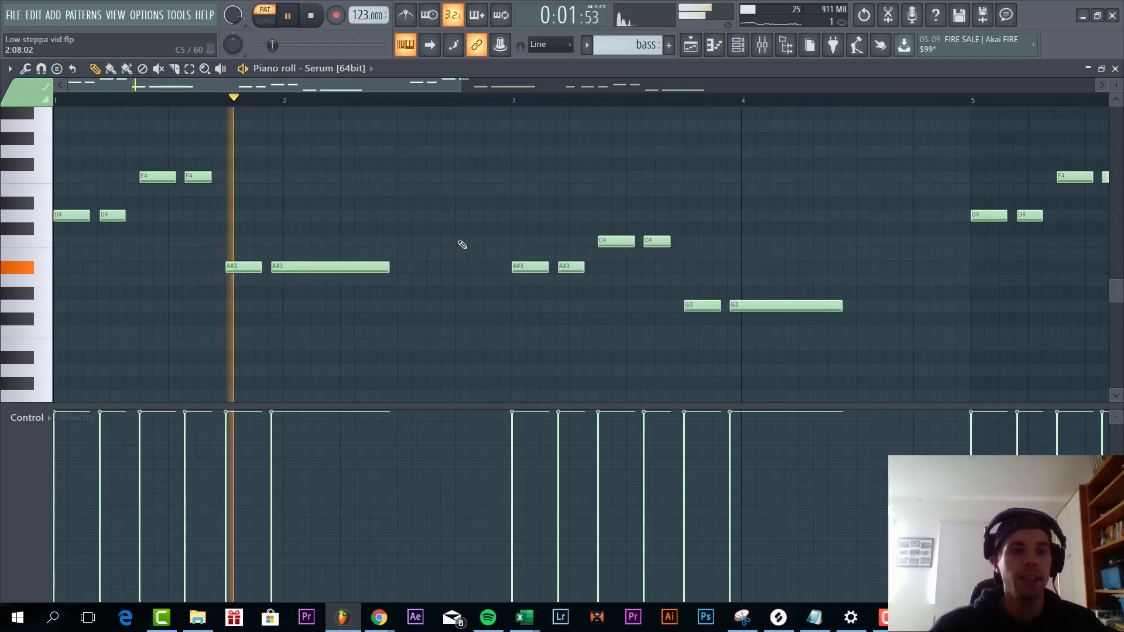
- Open the Serum instrument behind the bass and examine its oscillators, filter and envelope while the pattern plays
{"action": "key", "text": "F7"}
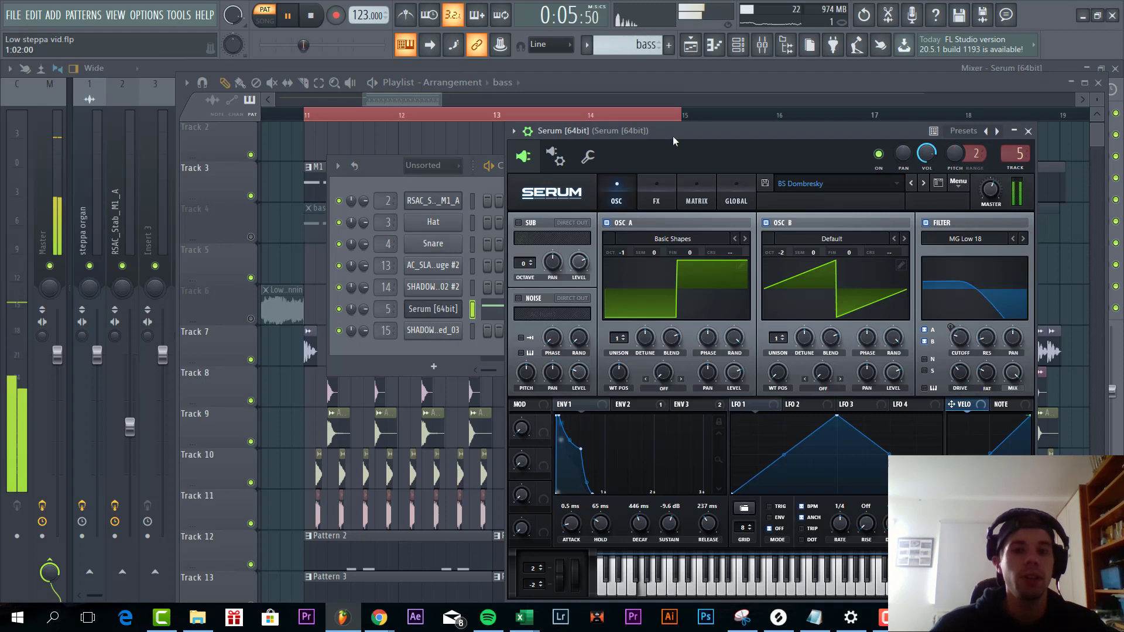
{"action": "left_click_drag", "start_coordinate": [674, 135], "coordinate": [455, 114]}
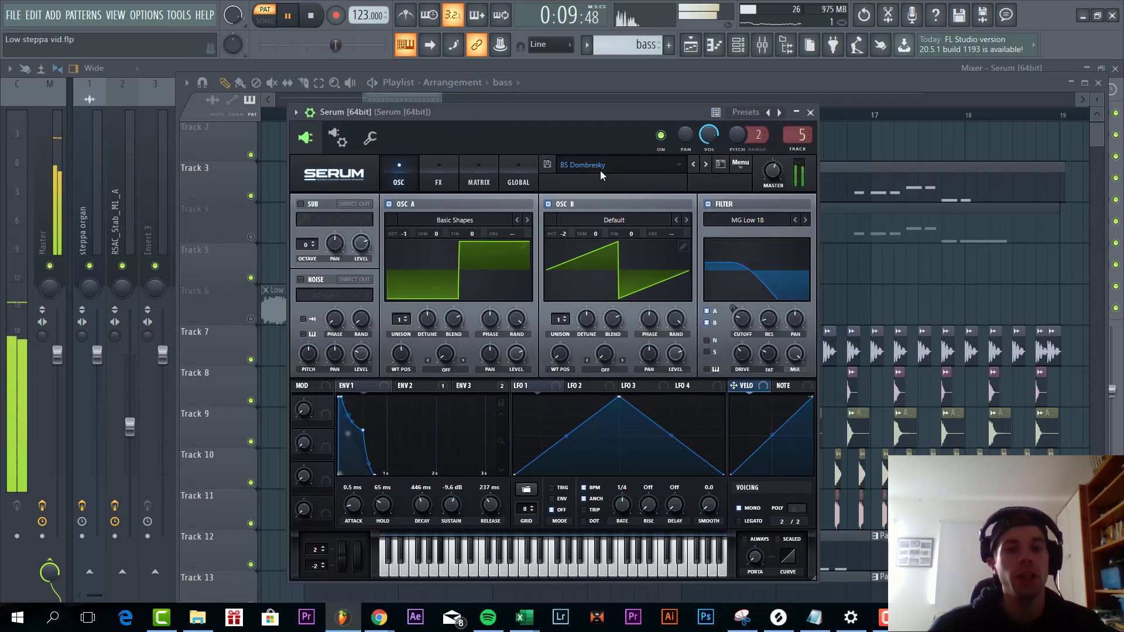
{"action": "left_click_drag", "start_coordinate": [564, 114], "coordinate": [560, 104]}
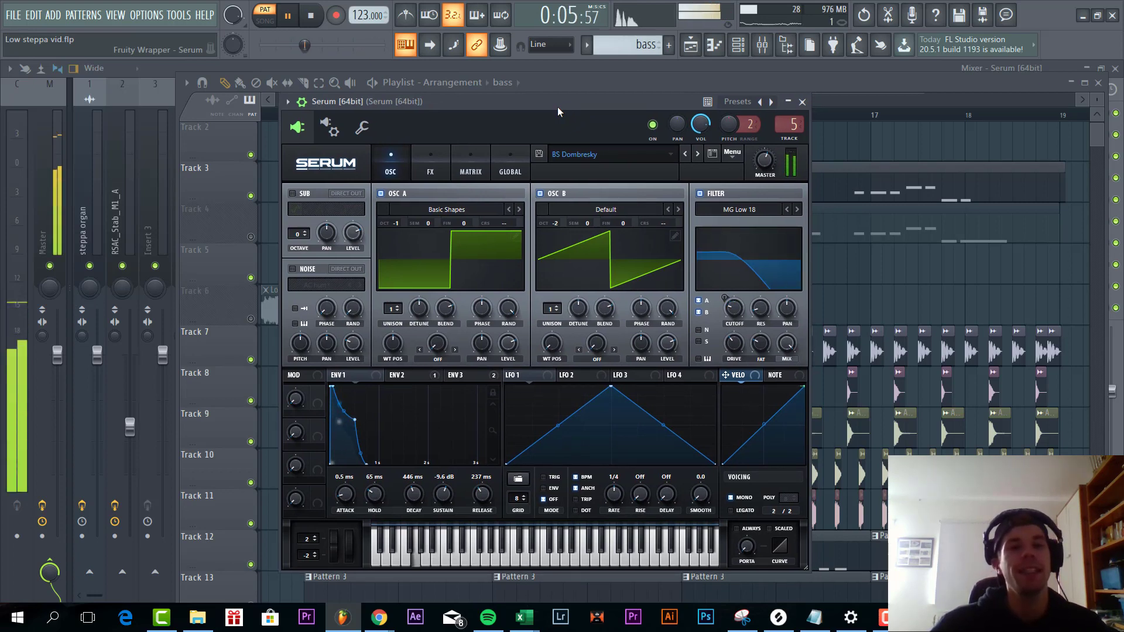
{"action": "mouse_move", "coordinate": [558, 107]}
{"action": "left_mouse_down"}
{"action": "mouse_move", "coordinate": [543, 117]}
{"action": "mouse_move", "coordinate": [522, 79]}
{"action": "mouse_move", "coordinate": [536, 96]}
{"action": "mouse_move", "coordinate": [561, 92]}
{"action": "left_mouse_up"}
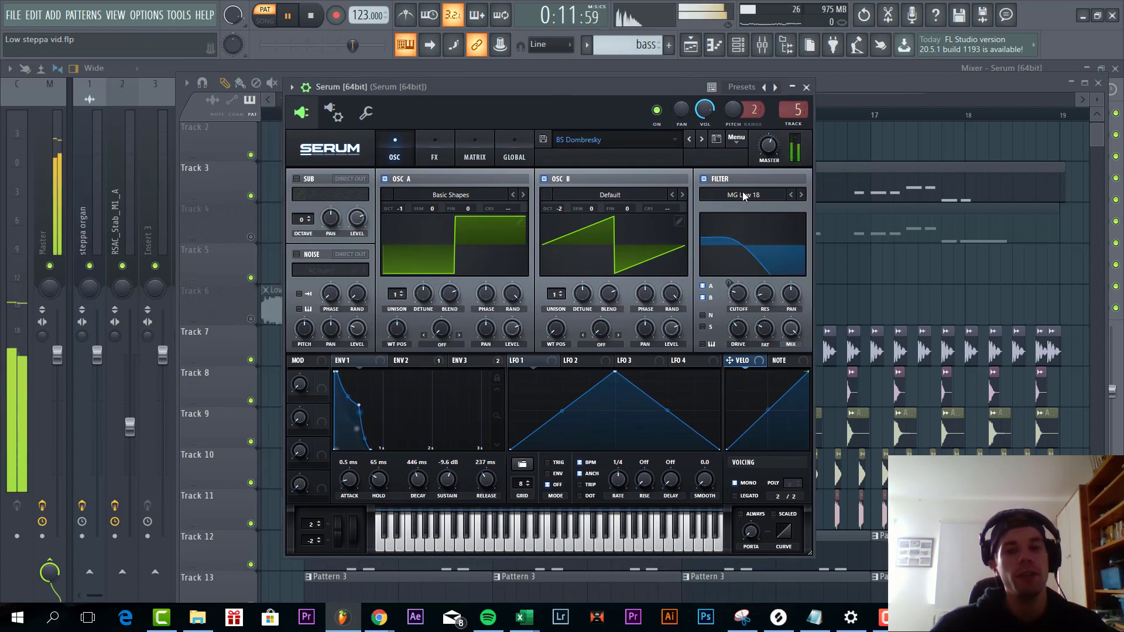
- Examine Serum's FX section with Hyper/Dimension, Chorus and Phaser, switching the Phaser off and back on to compare the sound
{"action": "left_click", "coordinate": [432, 147]}
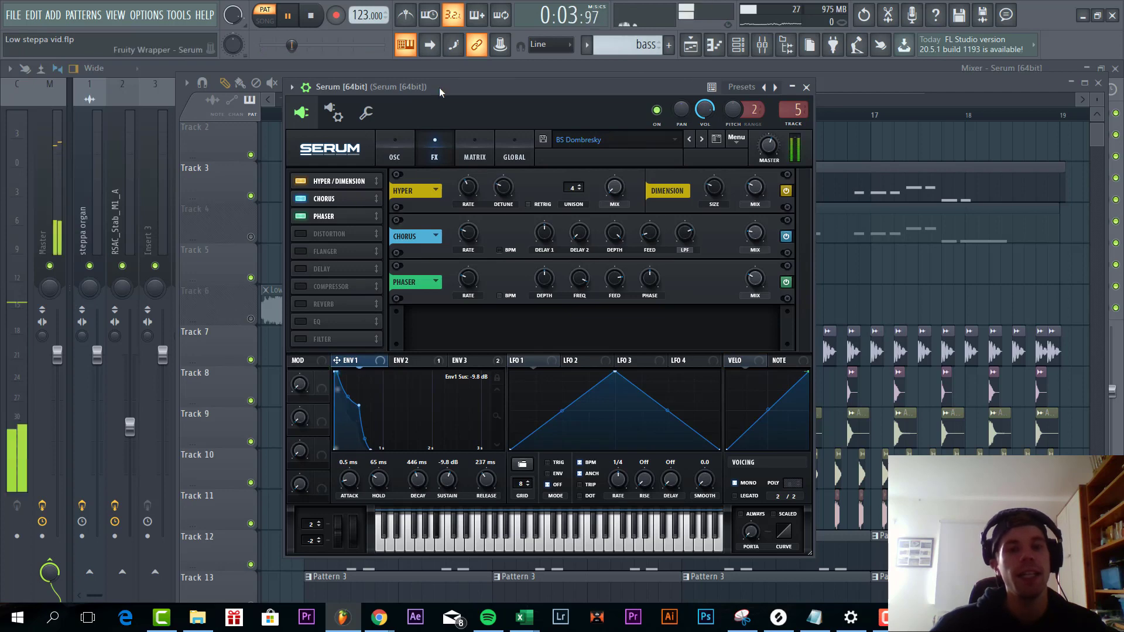
{"action": "left_click_drag", "start_coordinate": [439, 87], "coordinate": [771, 133]}
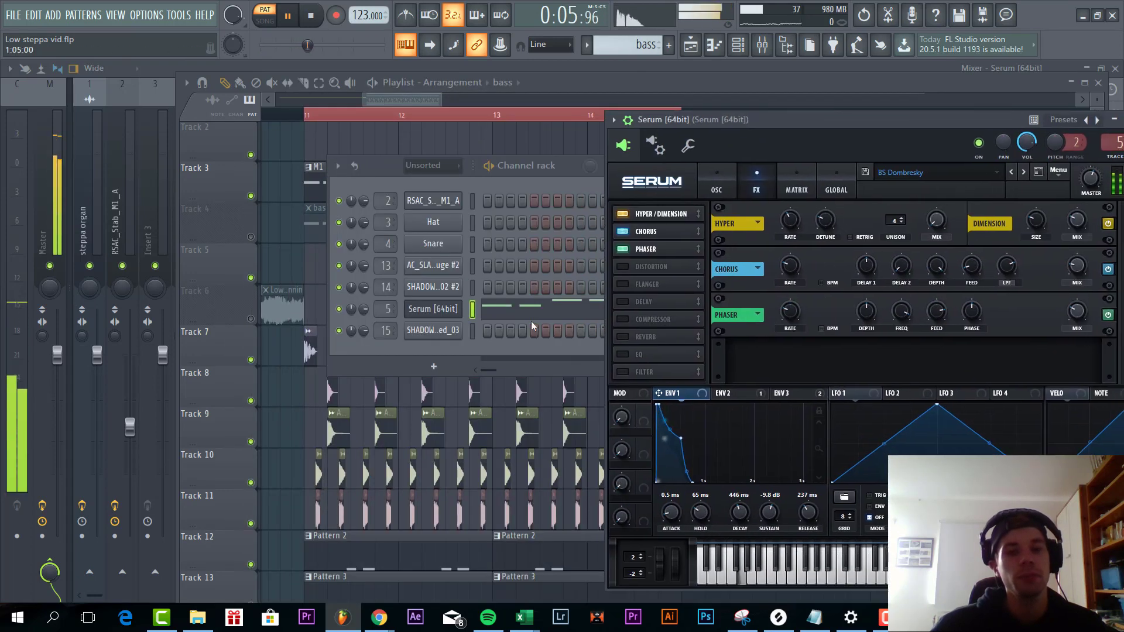
{"action": "left_click", "coordinate": [531, 313]}
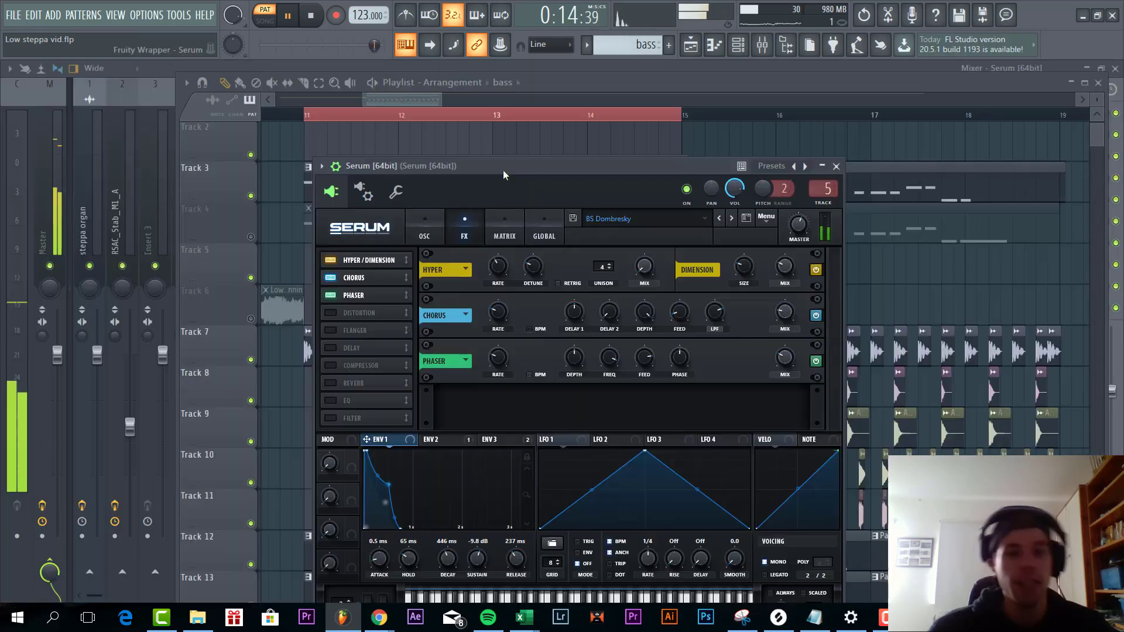
{"action": "left_click_drag", "start_coordinate": [503, 169], "coordinate": [493, 131]}
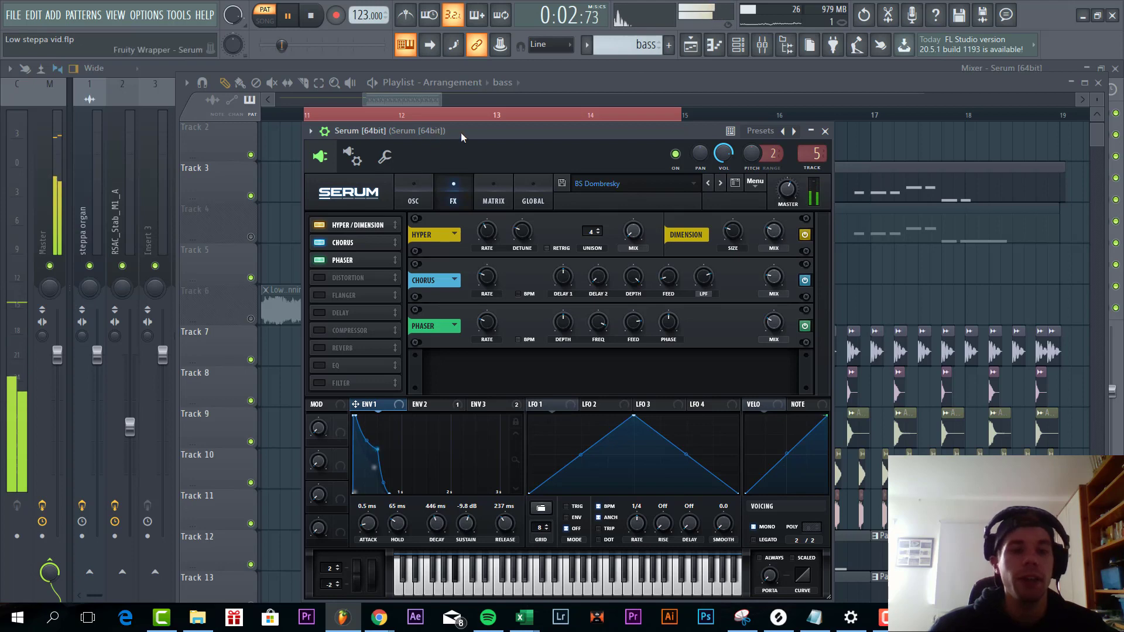
{"action": "left_click_drag", "start_coordinate": [461, 132], "coordinate": [465, 96]}
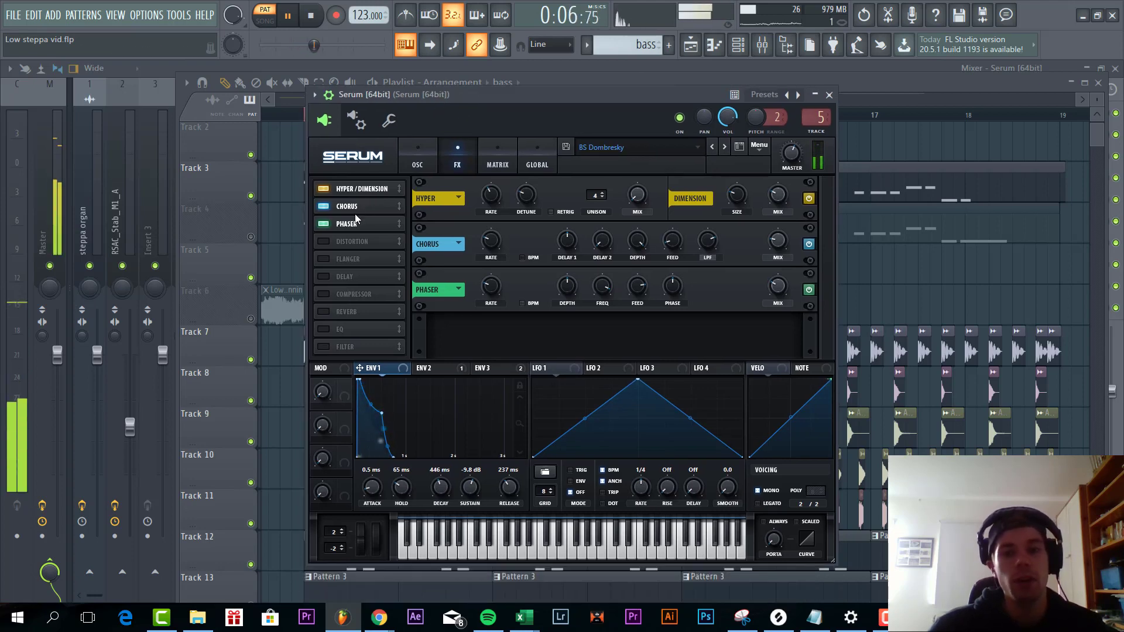
{"action": "left_click", "coordinate": [809, 290]}
{"action": "left_click", "coordinate": [809, 290]}
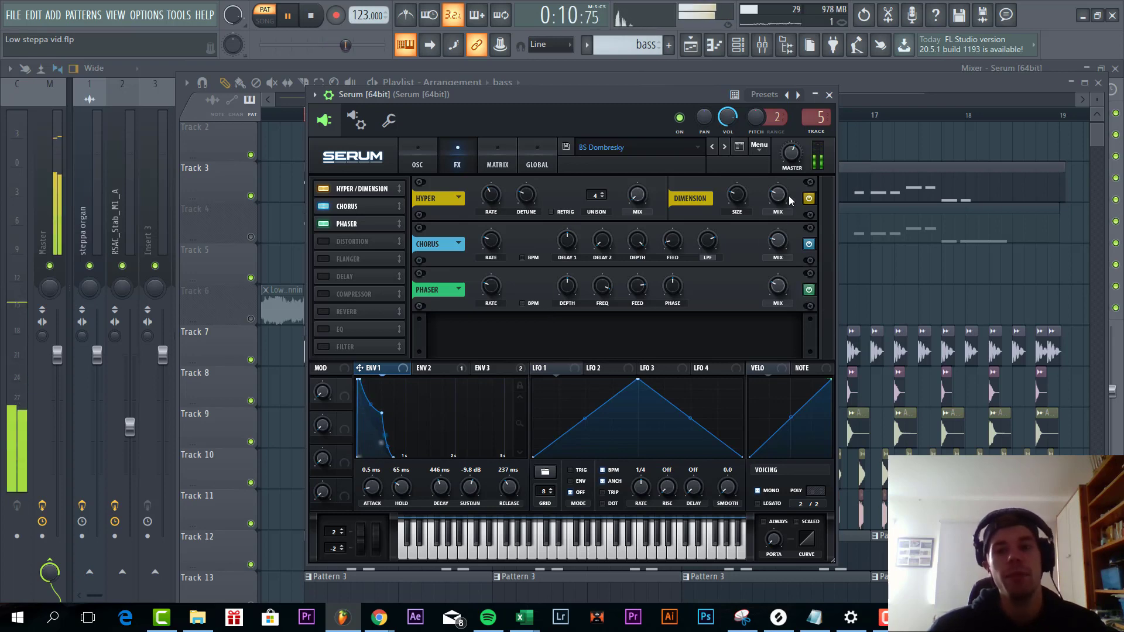
- Inspect the FabFilter Pro-Q 2 and iZotope Trash 2 effects on the Serum mixer track
{"action": "left_click", "coordinate": [761, 44]}
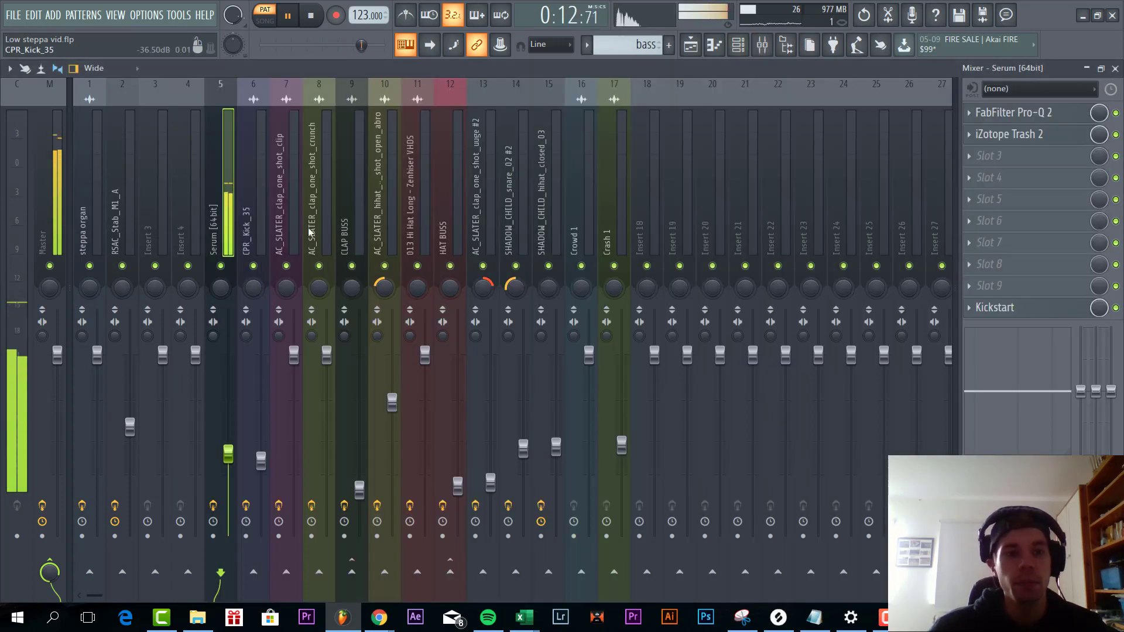
{"action": "left_click", "coordinate": [1022, 114]}
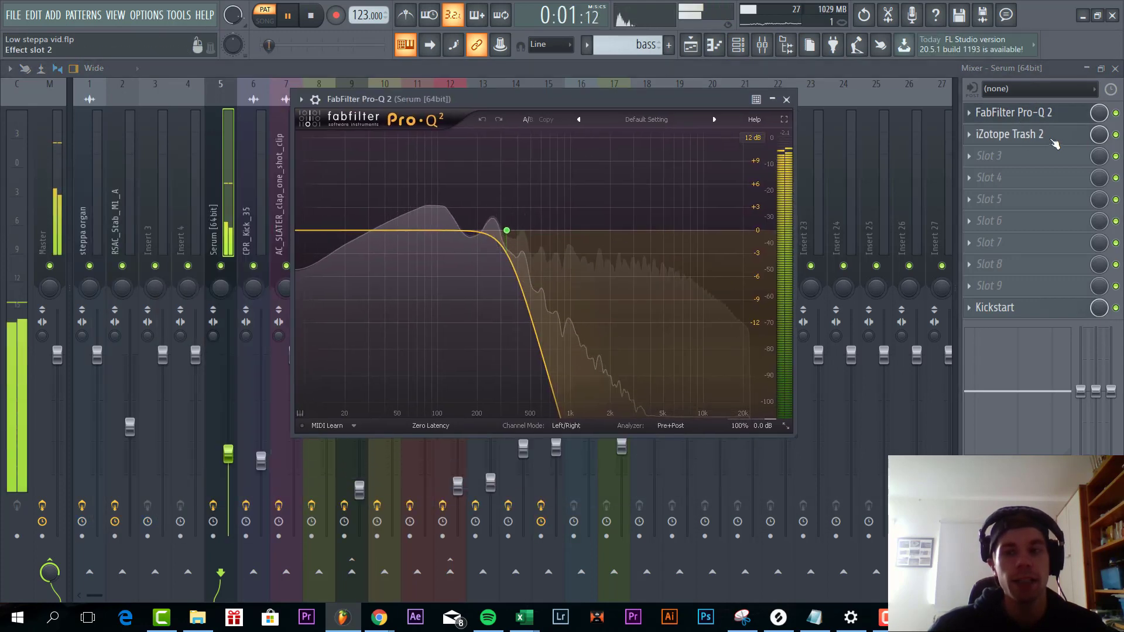
{"action": "left_click", "coordinate": [1030, 113]}
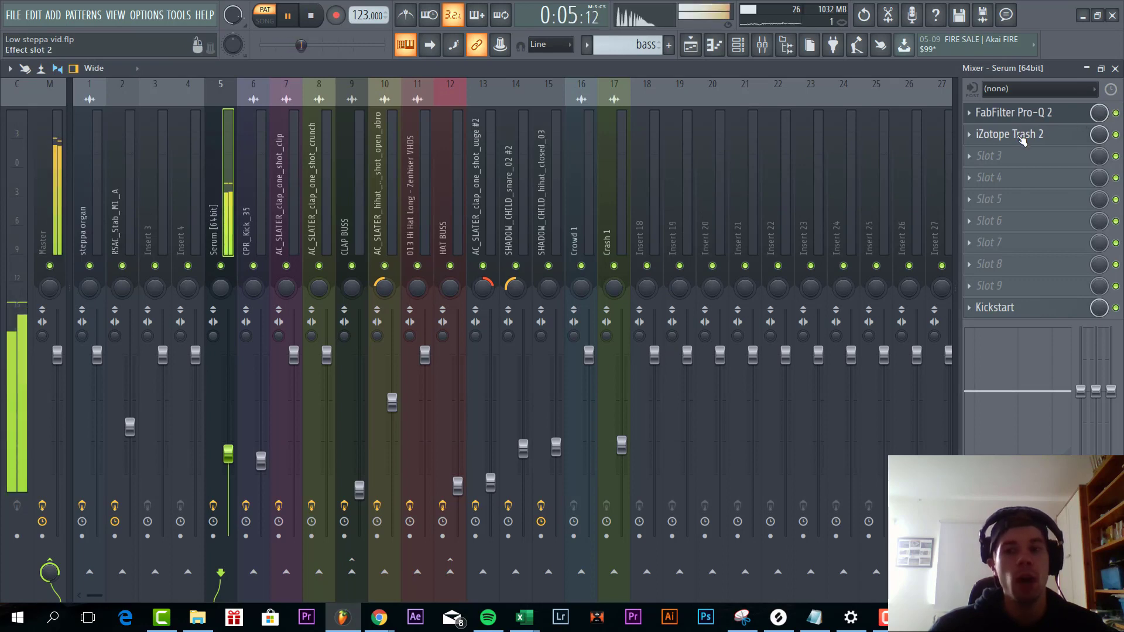
{"action": "left_click", "coordinate": [1022, 135]}
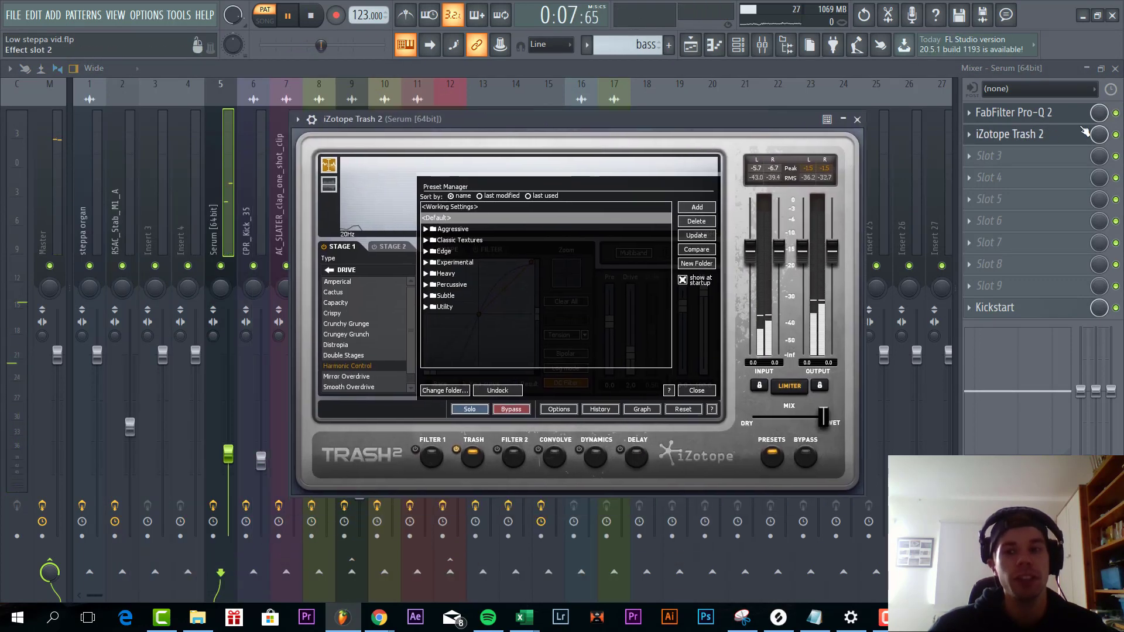
{"action": "left_click", "coordinate": [1085, 132]}
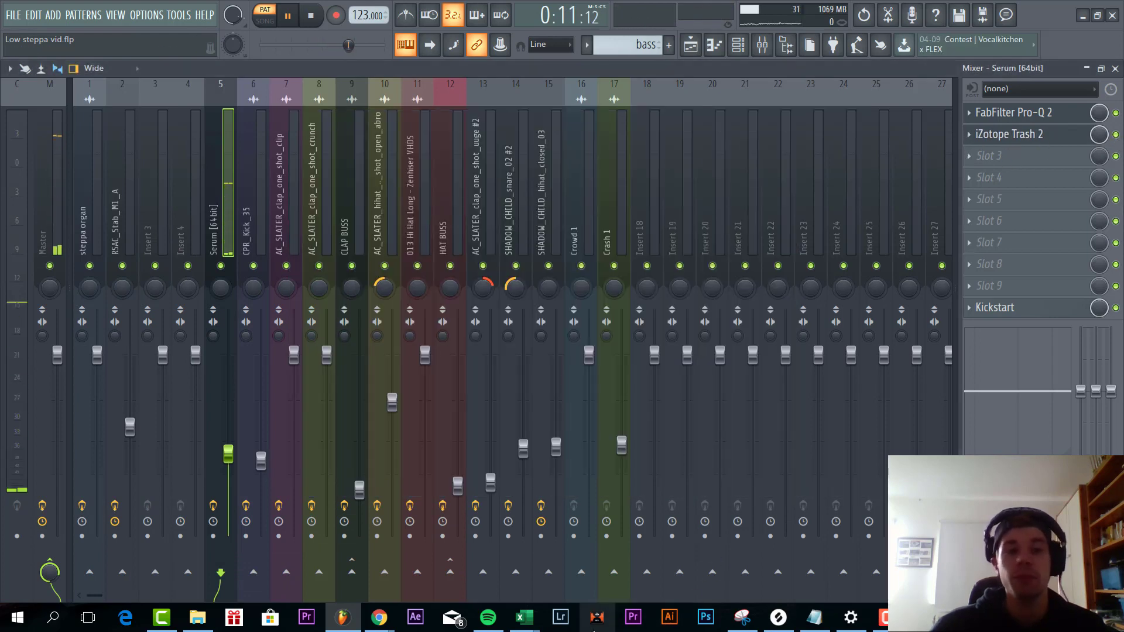
- Unmute the bass clip on track 4 and the audio clip on track 6, and play the arrangement in song mode
{"action": "left_click", "coordinate": [691, 45]}
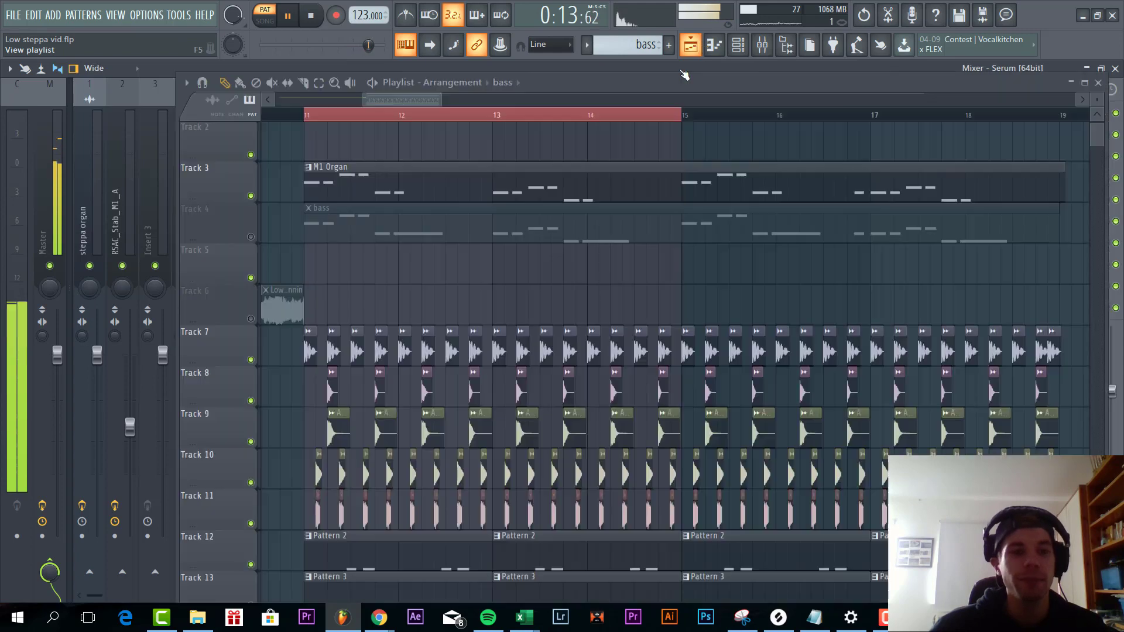
{"action": "left_click", "coordinate": [251, 236]}
{"action": "scroll", "coordinate": [298, 340], "scroll_direction": "down", "scroll_amount": 3}
{"action": "left_click", "coordinate": [251, 318]}
{"action": "scroll", "coordinate": [403, 276], "scroll_direction": "up", "scroll_amount": 3}
{"action": "key", "text": "l"}
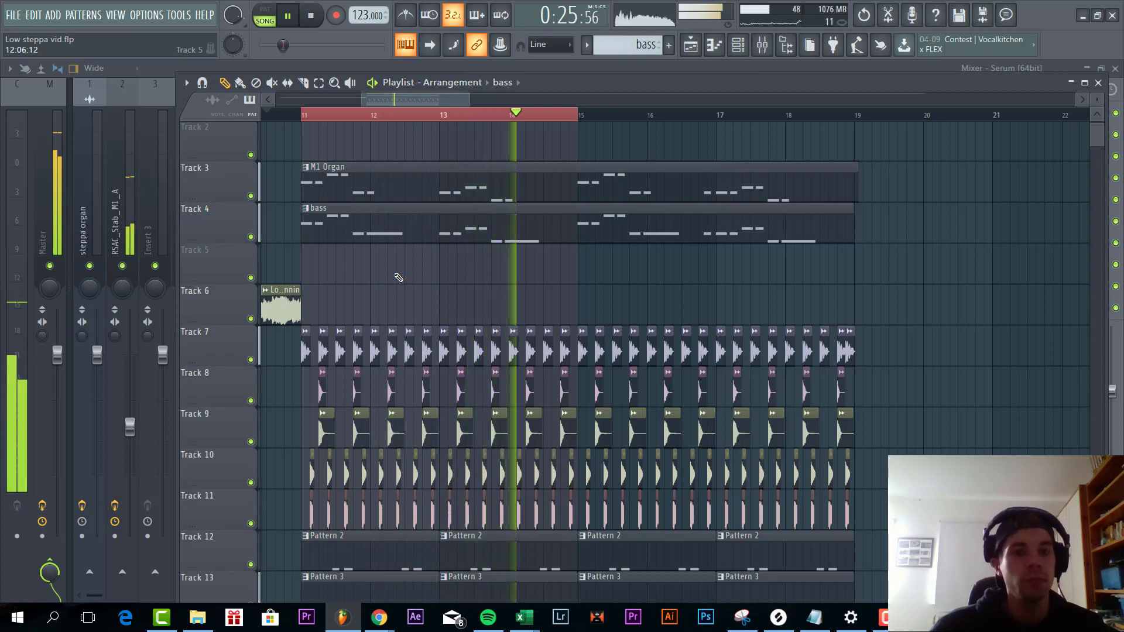
{"action": "key", "text": "space"}
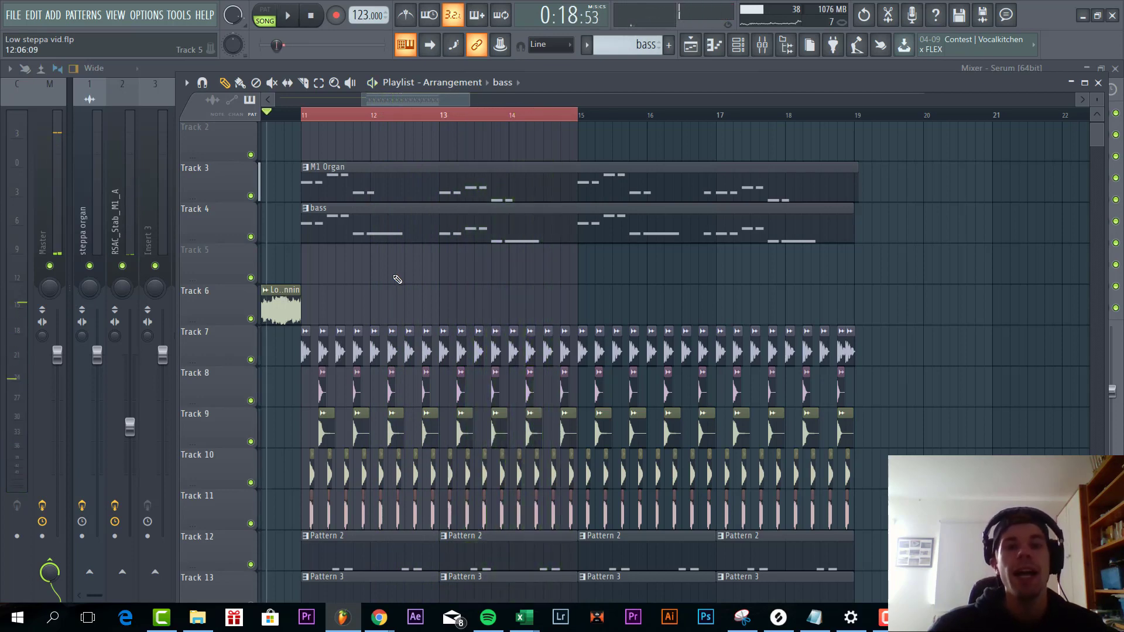